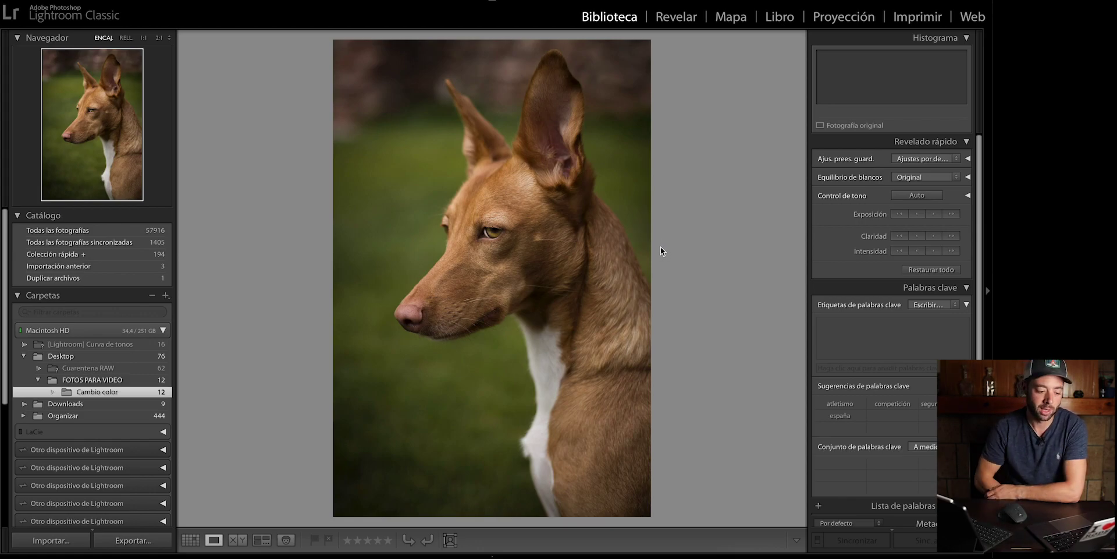
Step: Raise the display brightness while the Cambio color dog portrait is shown in Loupe view
key("XF86MonBrightnessUp")
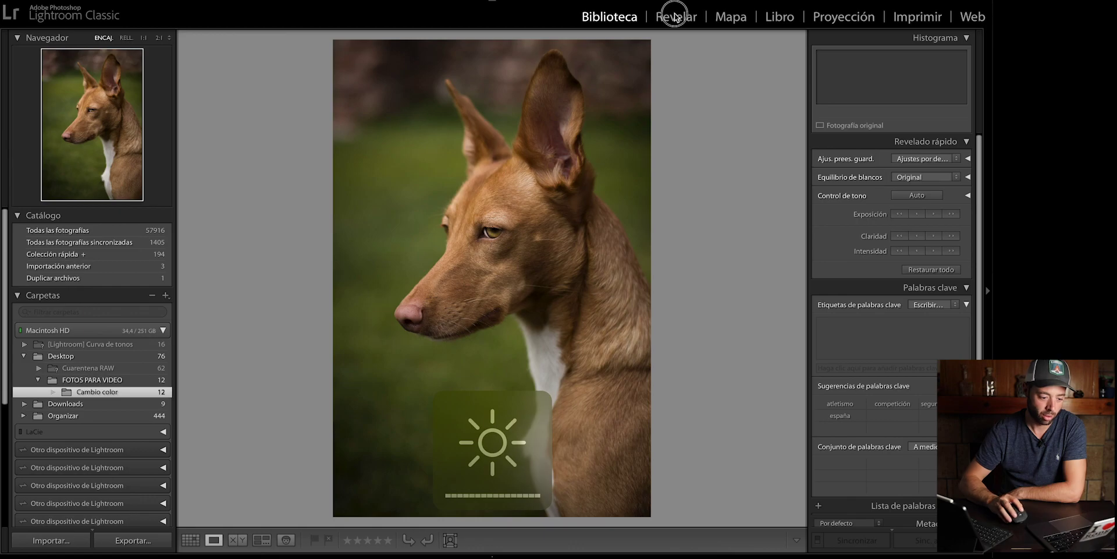
Step: Open the dog photo in Develop with the HSL panel on its Saturation settings, all at 0
left_click(677, 18)
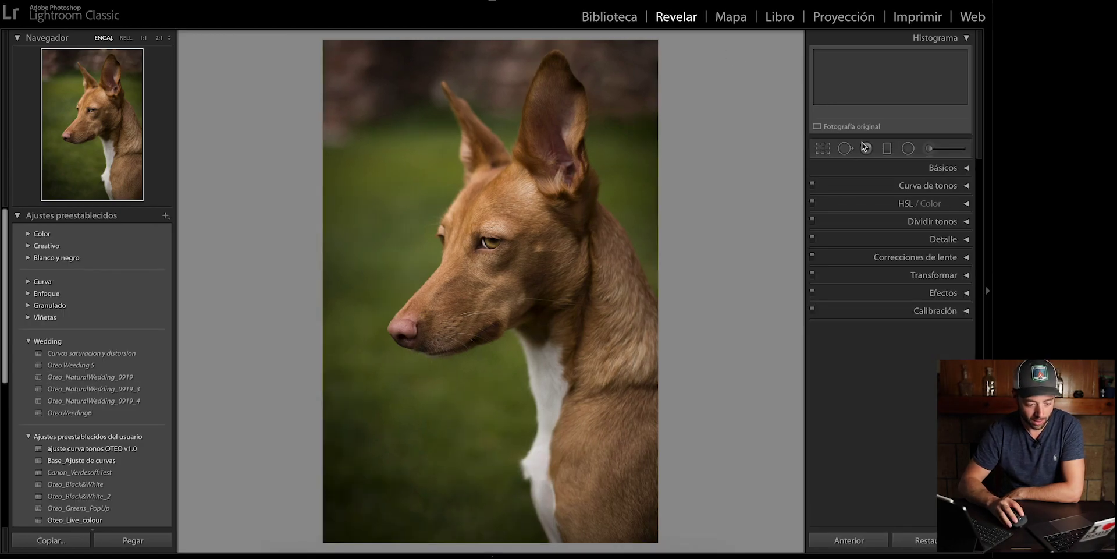
left_click(963, 204)
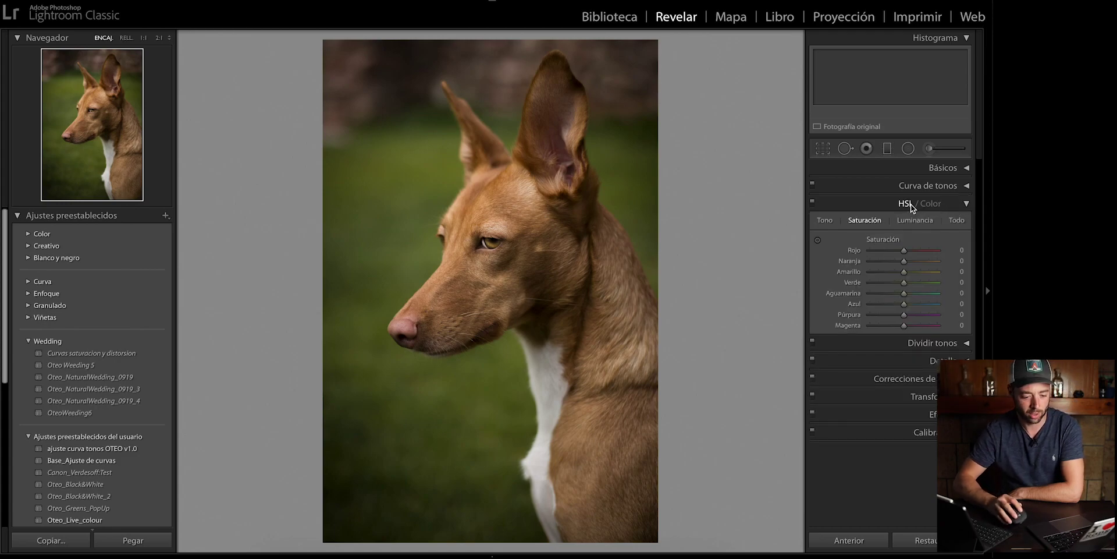
left_click(937, 205)
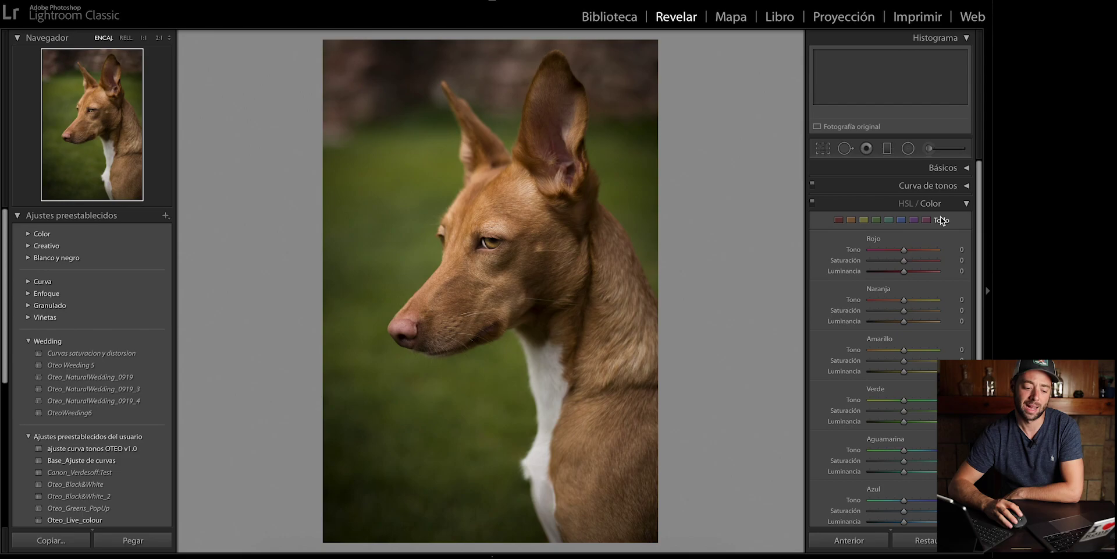
left_click(906, 204)
left_click(929, 205)
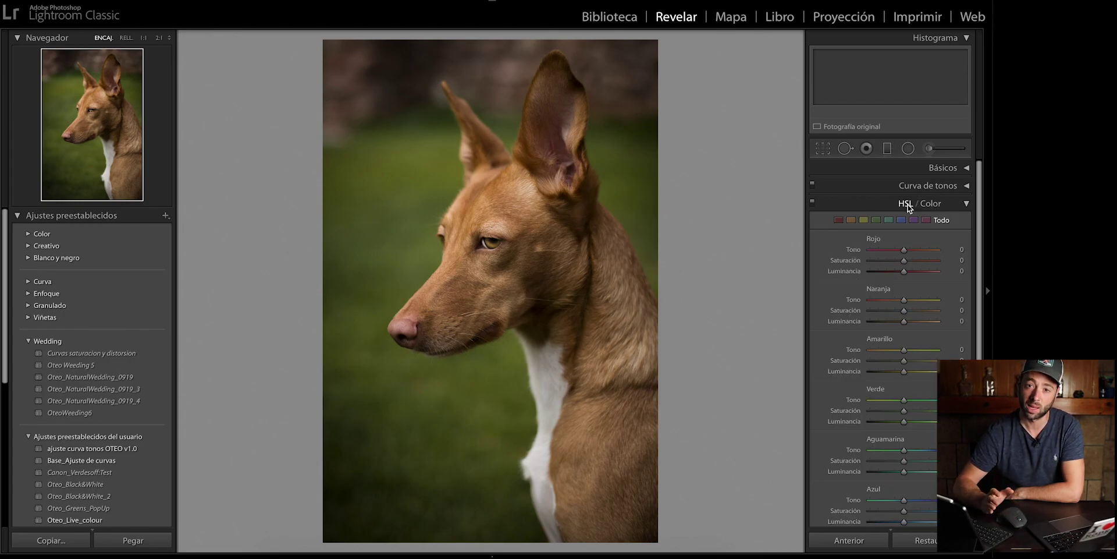
left_click(906, 204)
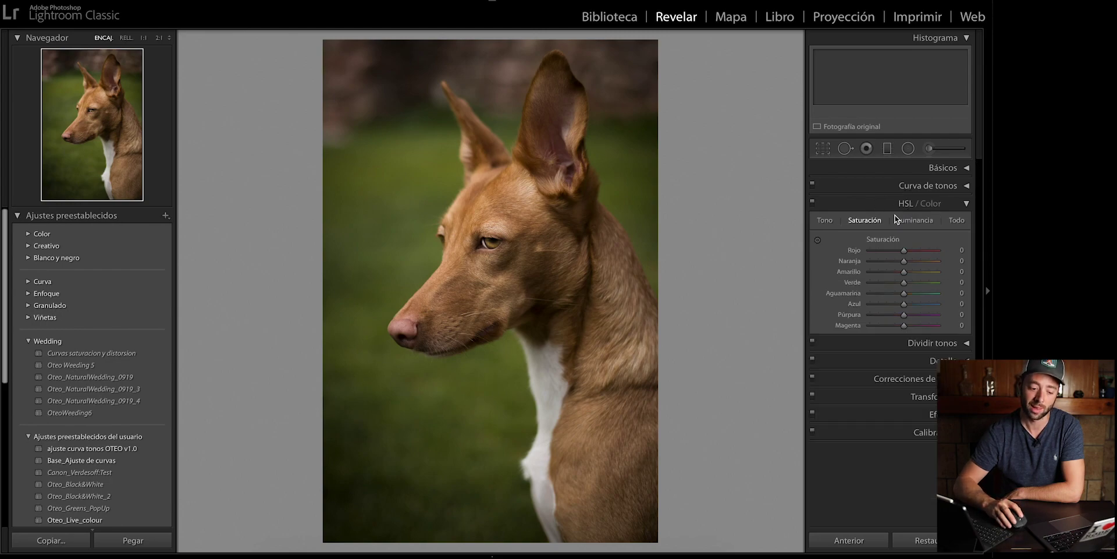
Step: Set yellow hue to -84 and green hue to -83, comparing before and after
left_click(826, 221)
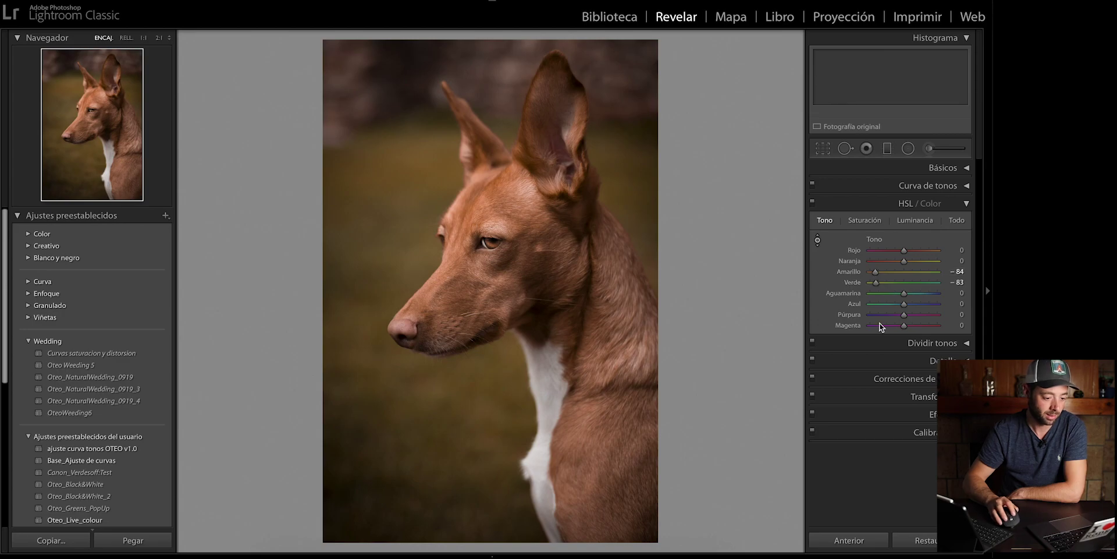
left_click(812, 202)
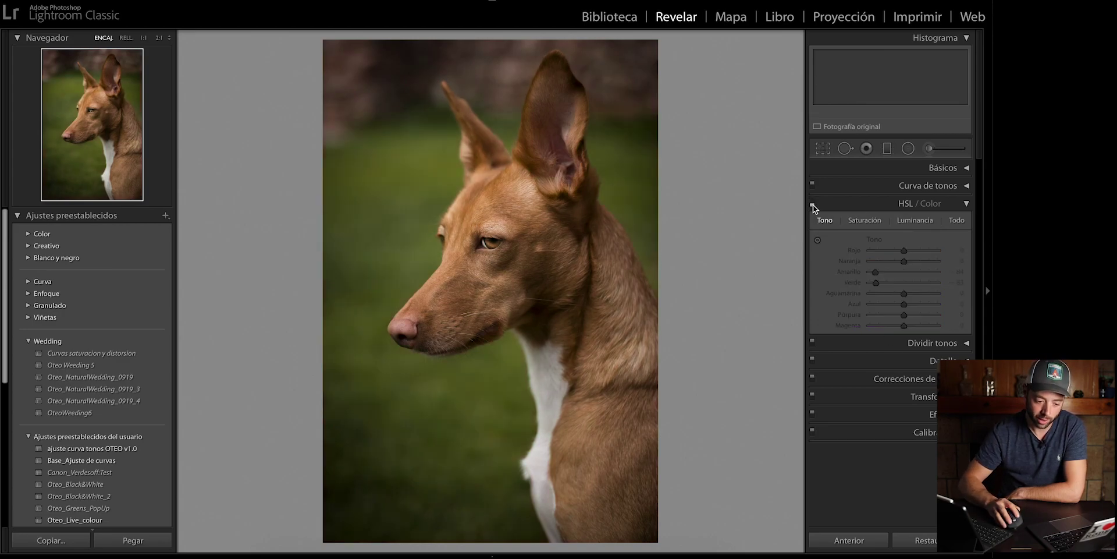
left_click(812, 204)
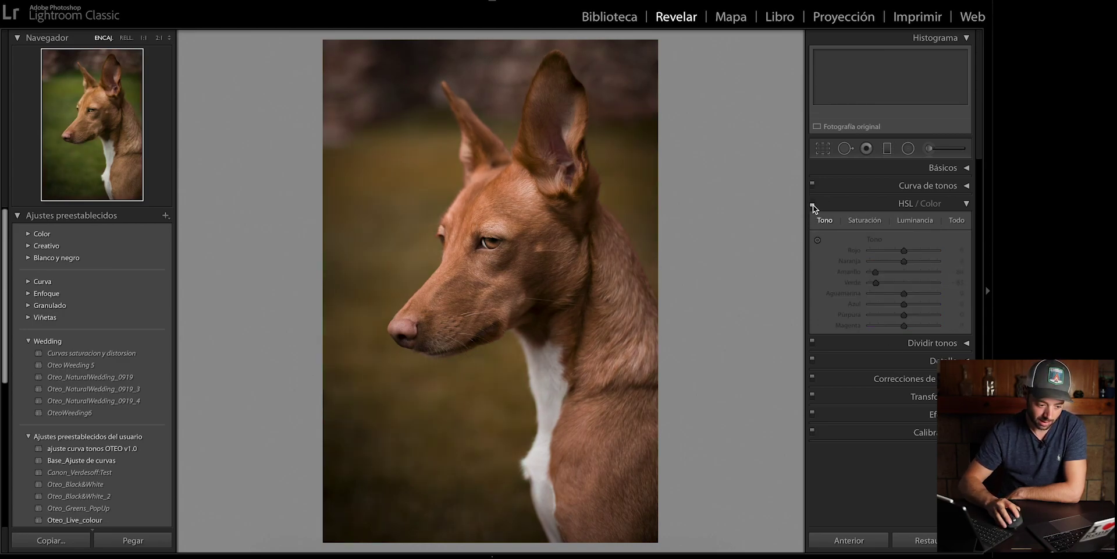
left_click(812, 203)
left_click(813, 202)
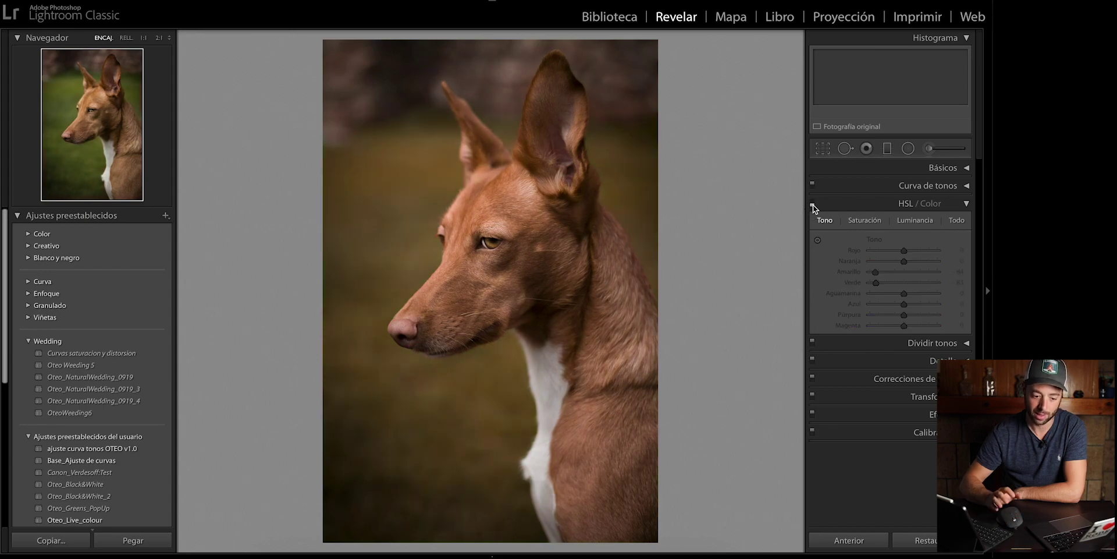
left_click(813, 203)
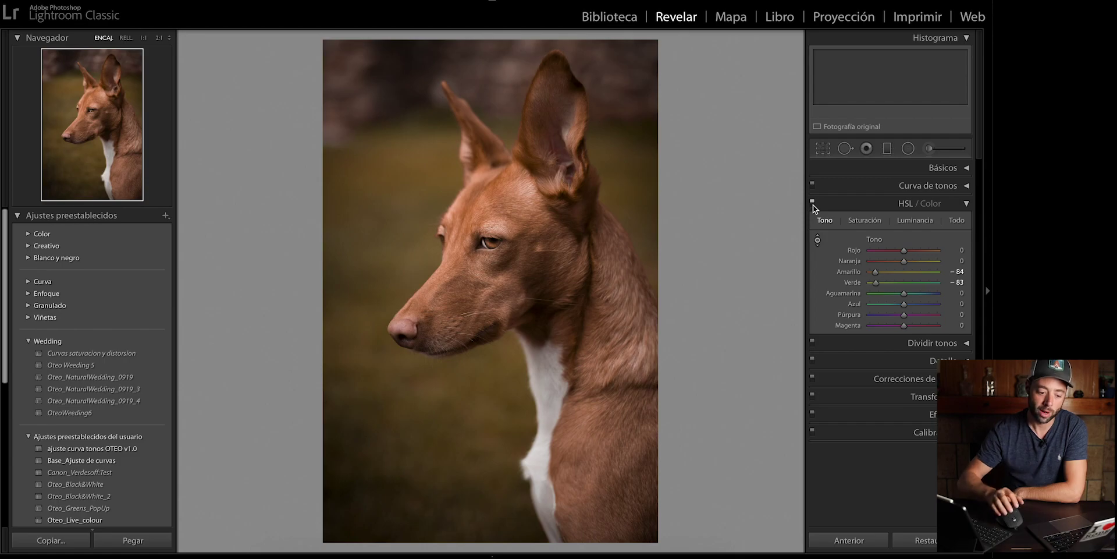
left_click(812, 202)
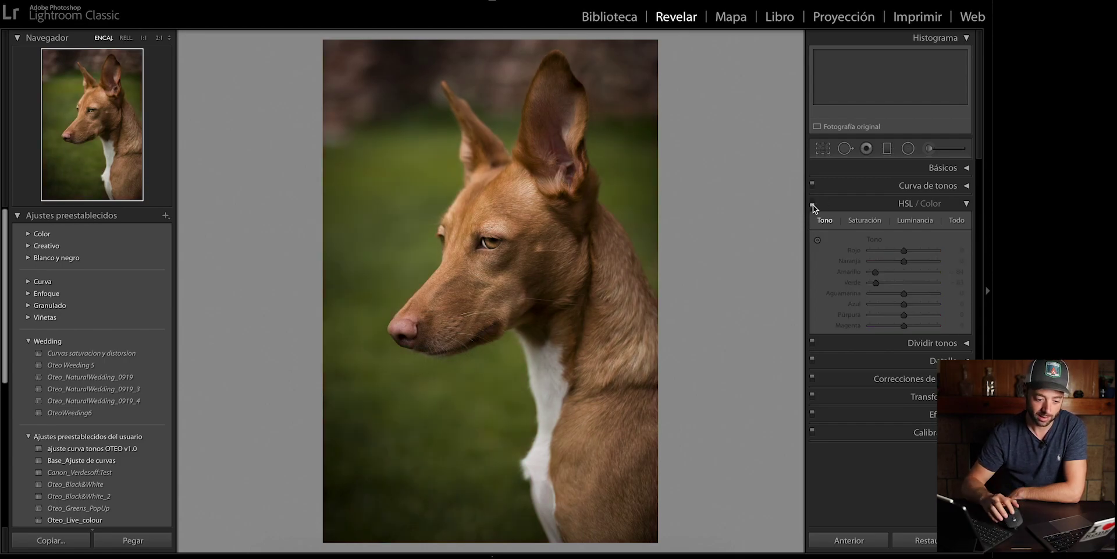
left_click(812, 204)
key("shift+m")
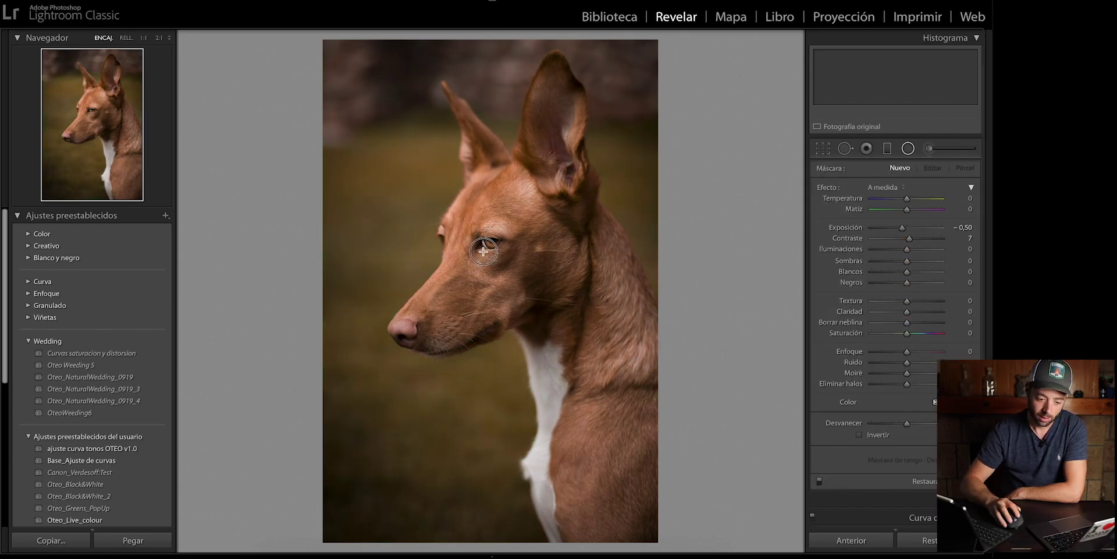
Step: Draw a large radial filter around the dog, darkening its surroundings to -0.69 exposure
left_click_drag(474, 237, 486, 256)
mouse_move(591, 469)
left_mouse_down()
mouse_move(625, 510)
mouse_move(503, 493)
mouse_move(504, 539)
left_mouse_up()
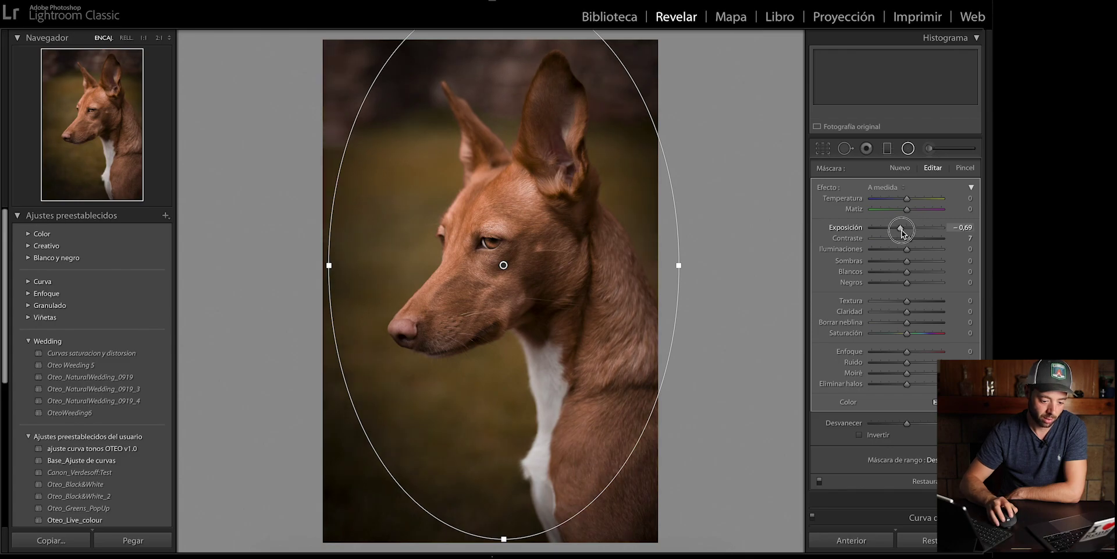
key("shift+m")
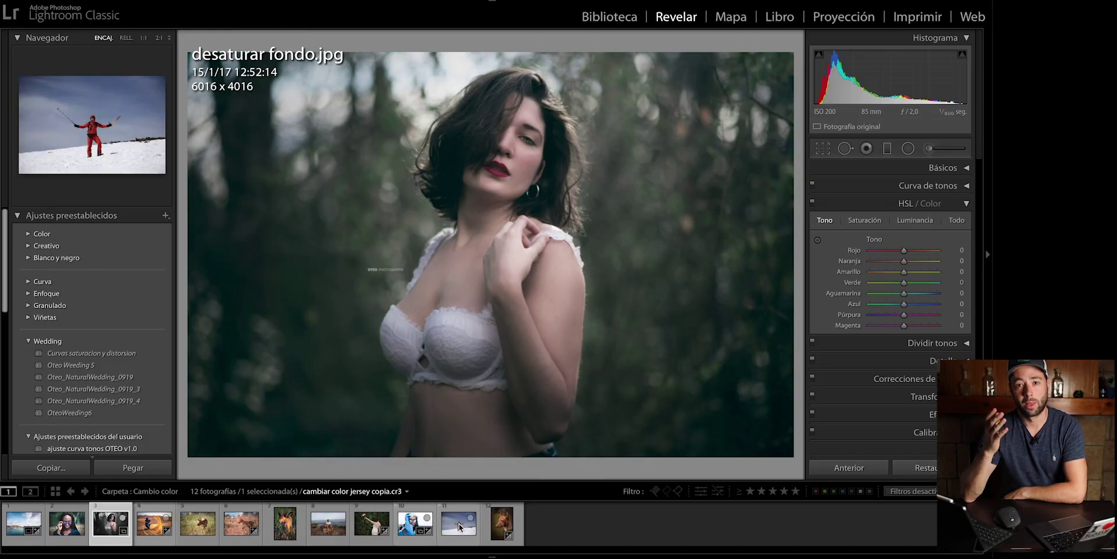
Step: Desaturate the forest to green -100 and aquamarine -83 saturation, then compare before and after
key("i")
key("i")
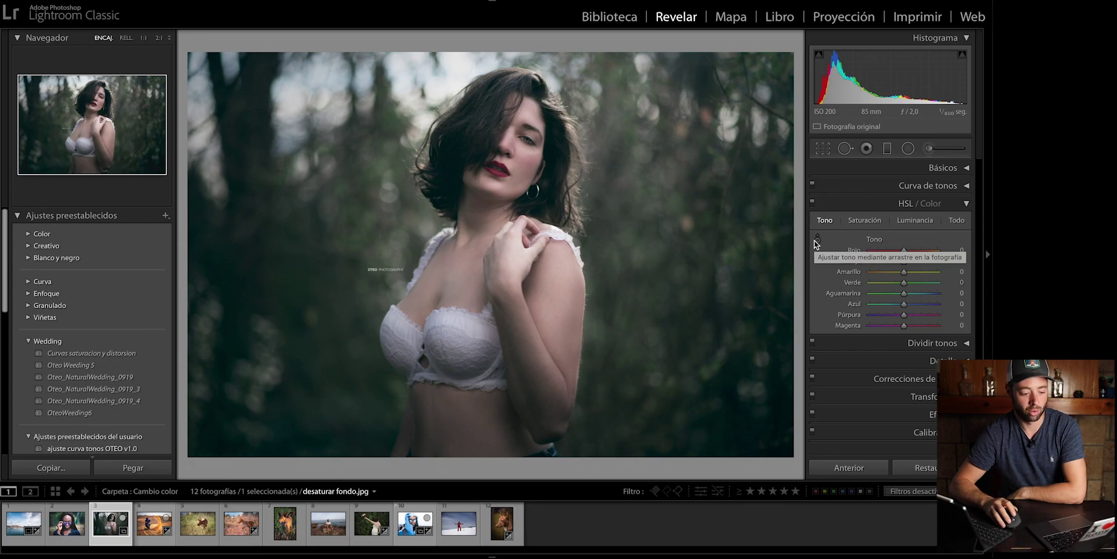
left_click(865, 221)
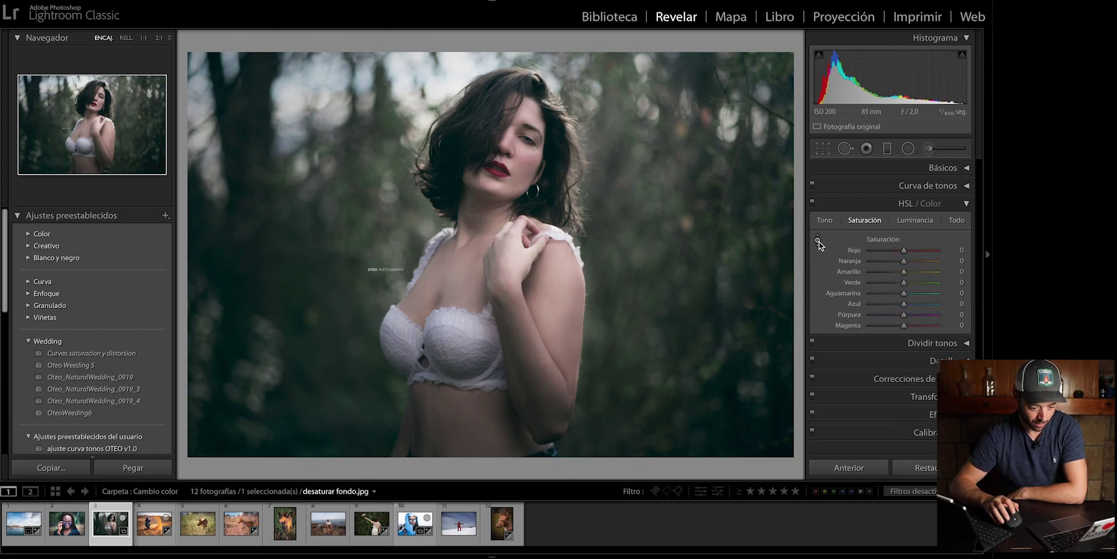
left_click_drag(736, 235, 735, 240)
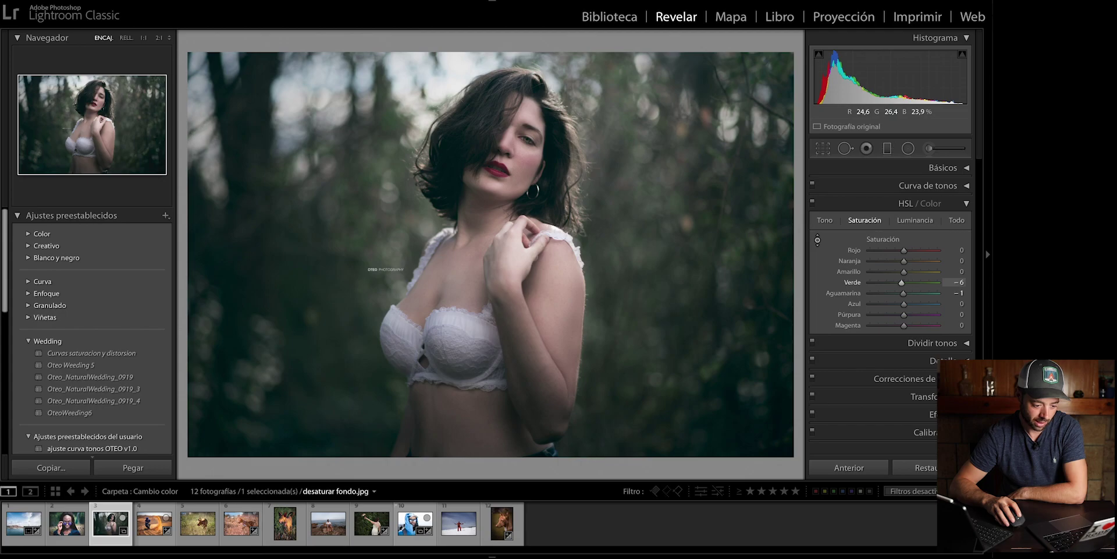
left_click_drag(735, 240, 735, 253)
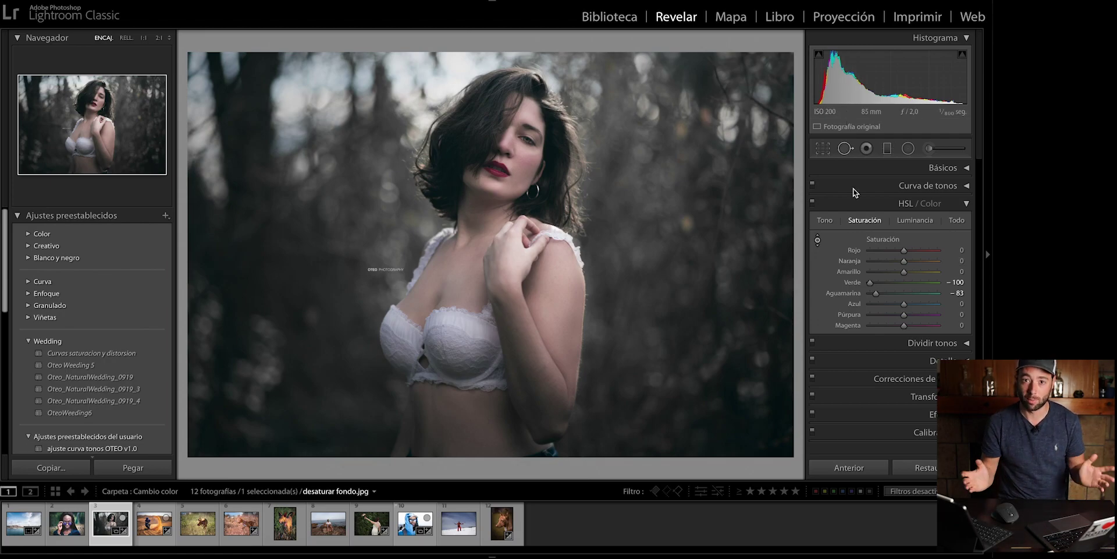
left_click(813, 202)
left_click(813, 202)
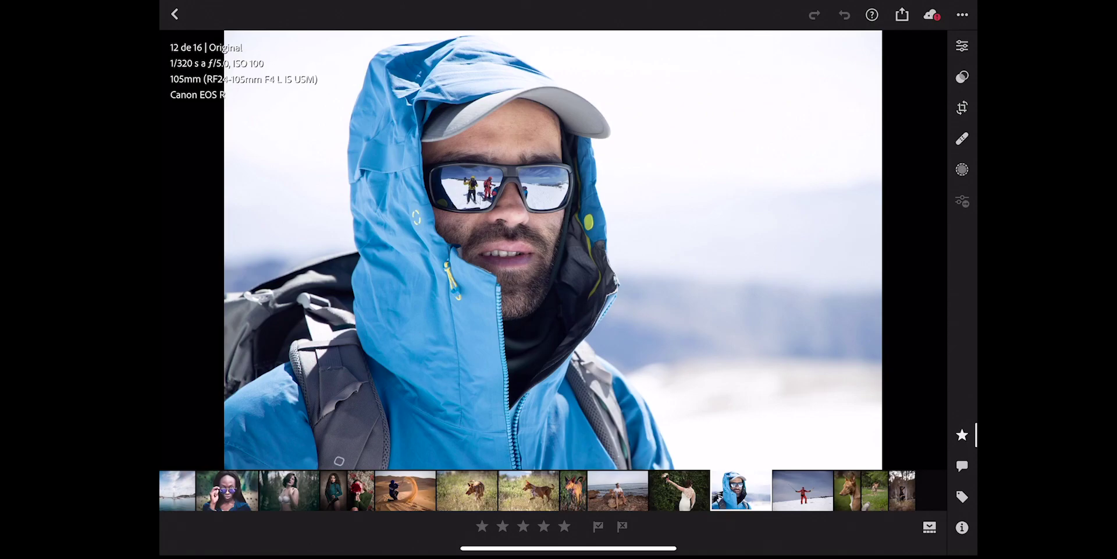
Step: Open the hiker photo's Mezcla de colores controls and activate the on-photo targeted adjustment picker
left_click(961, 46)
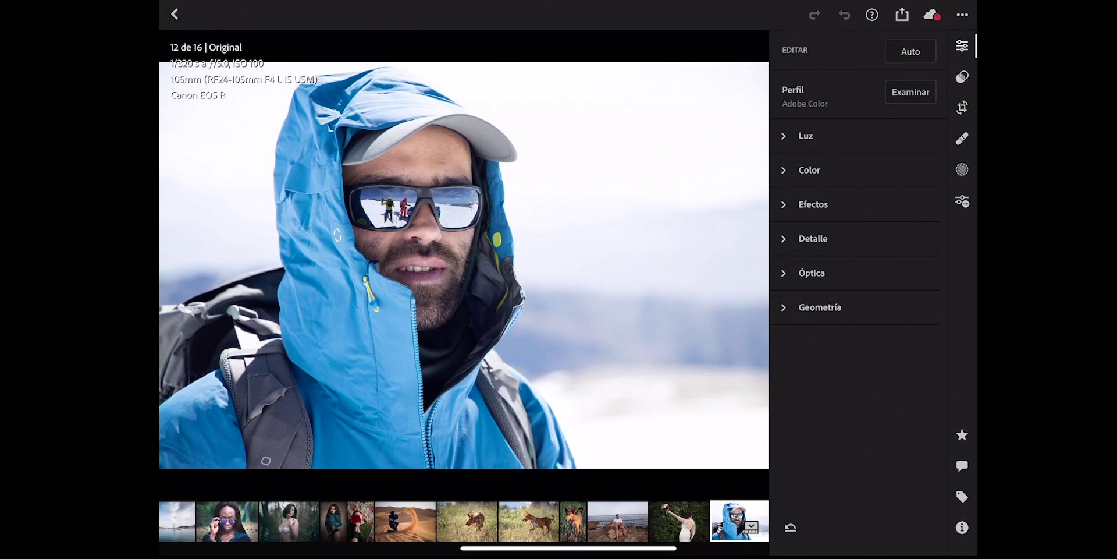
left_click(776, 170)
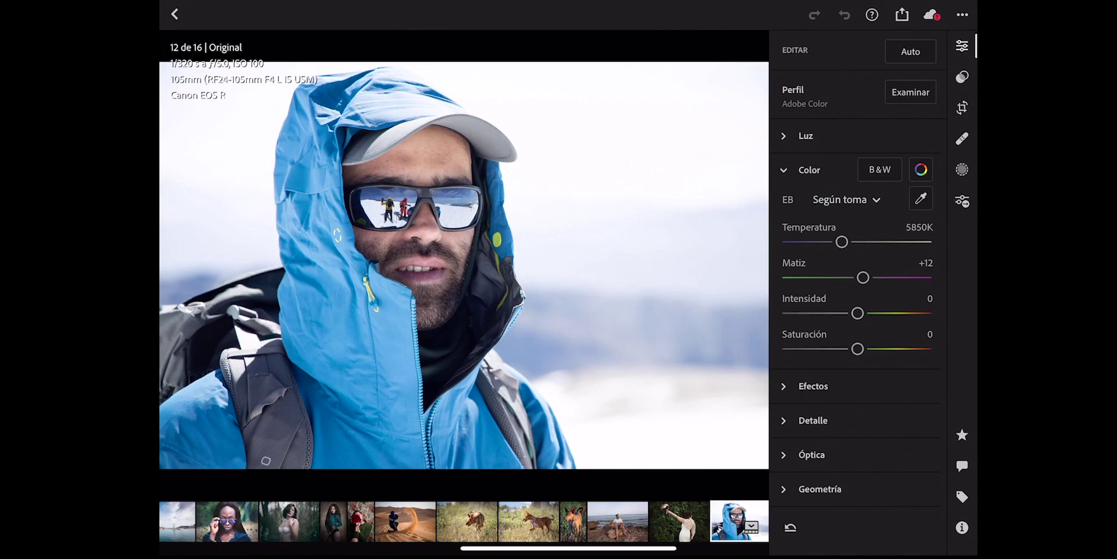
left_click(921, 170)
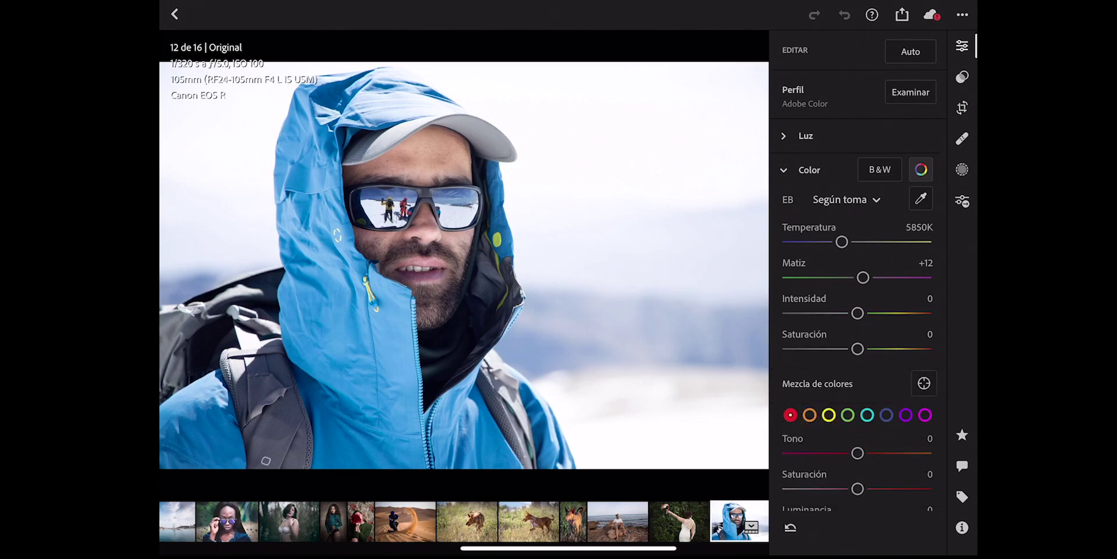
scroll(857, 290, "down", 5)
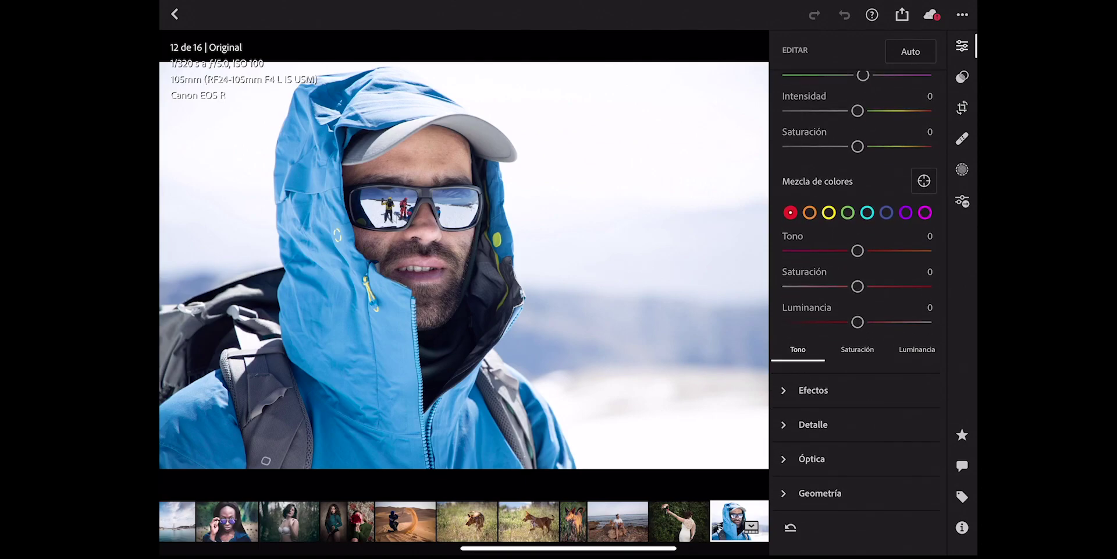
left_click(923, 180)
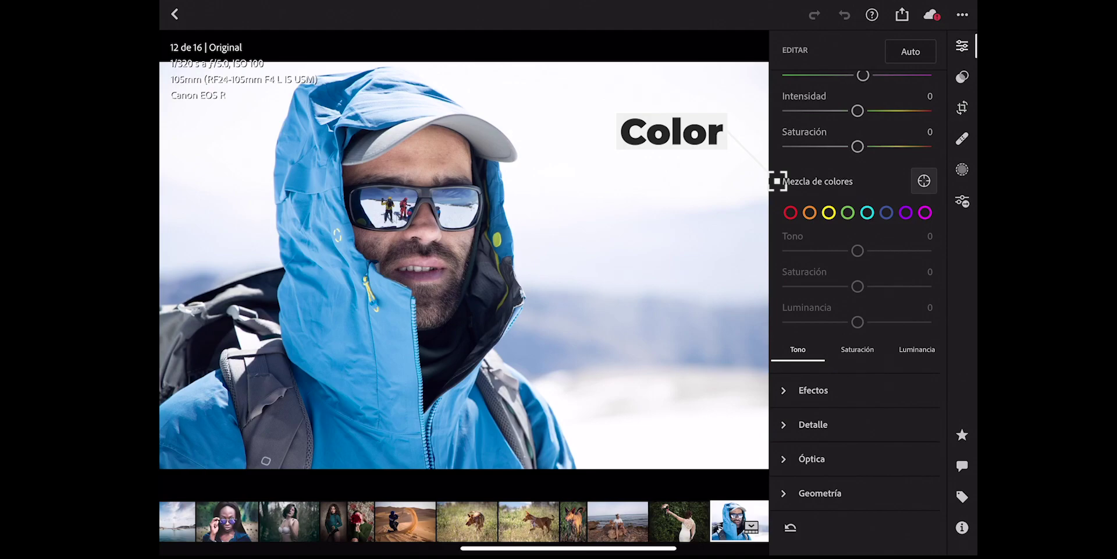
Step: Shift the blue jacket's hue to bright teal by dragging on it with the targeted tool
left_click_drag(397, 340, 431, 339)
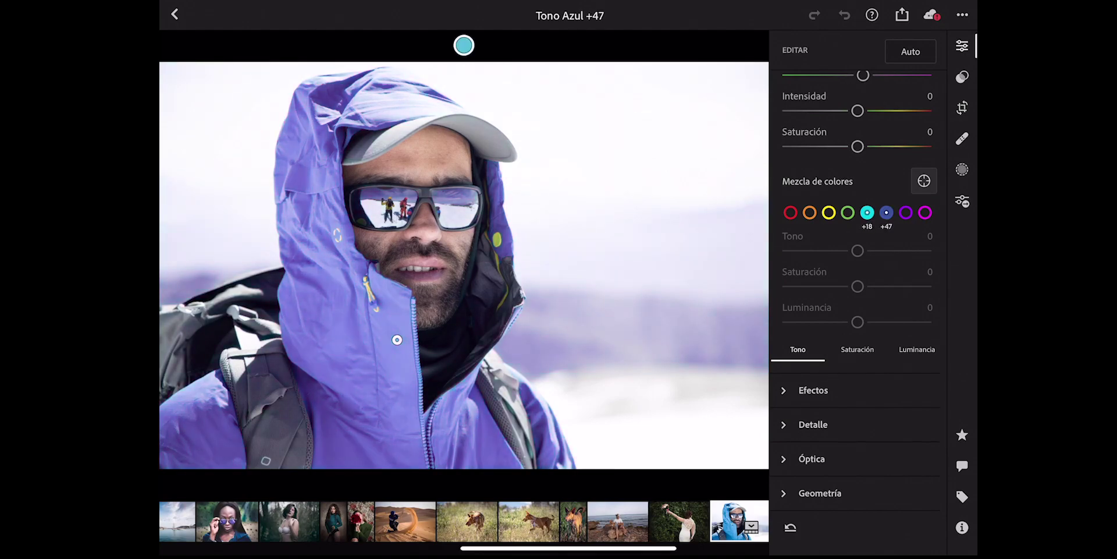
left_click_drag(397, 339, 356, 339)
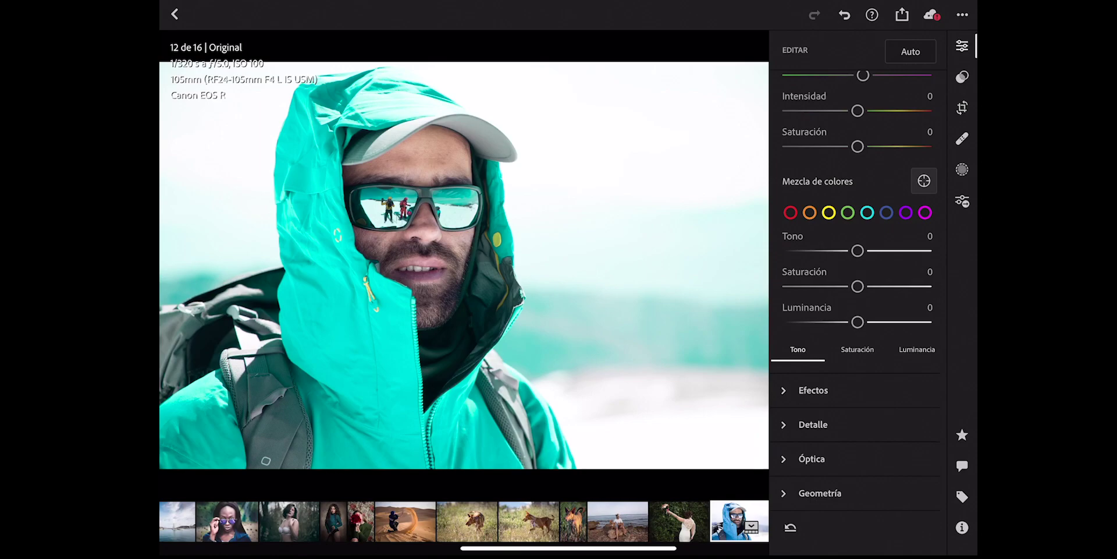
double_click(407, 221)
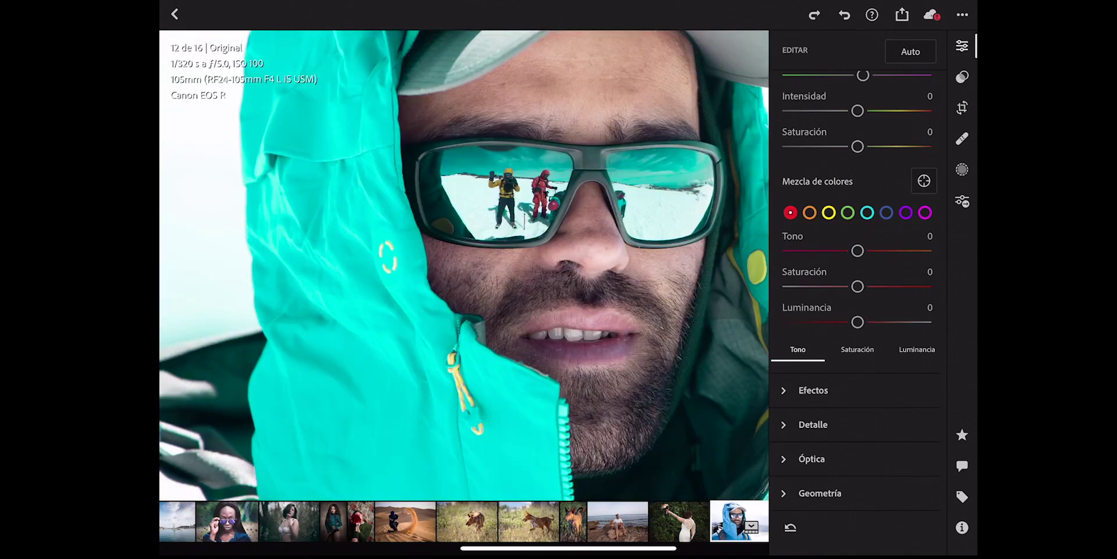
double_click(466, 244)
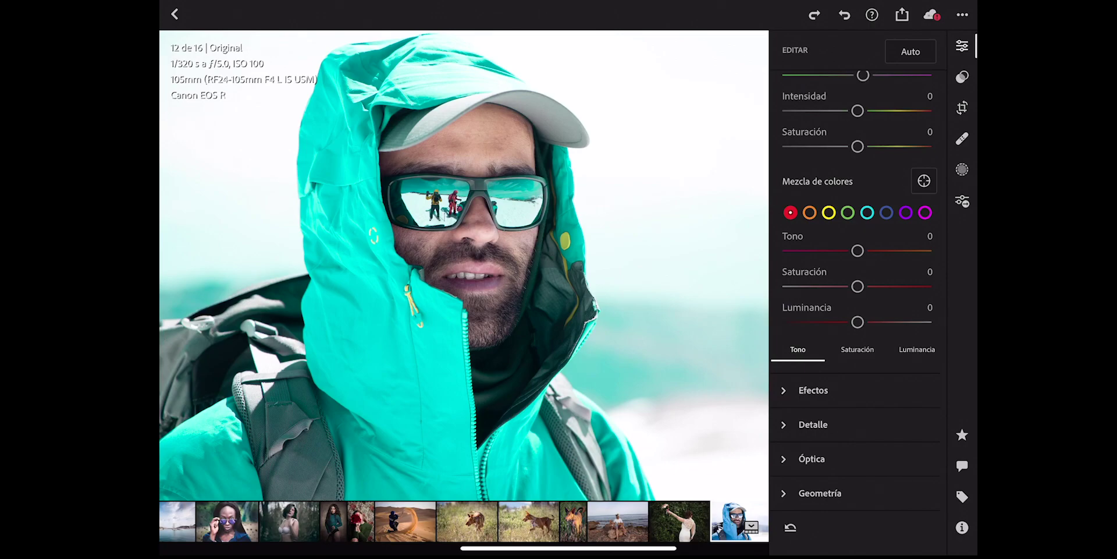
left_click(917, 349)
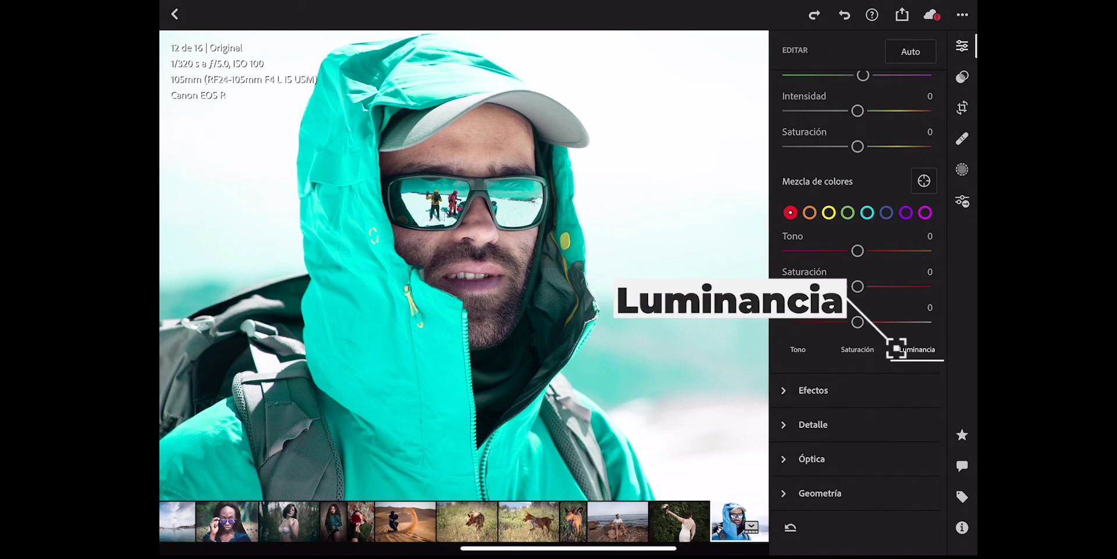
Step: Test darkening and brightening forehead skin-tone luminance, leaving orange and red luminance at 0
left_click(581, 329)
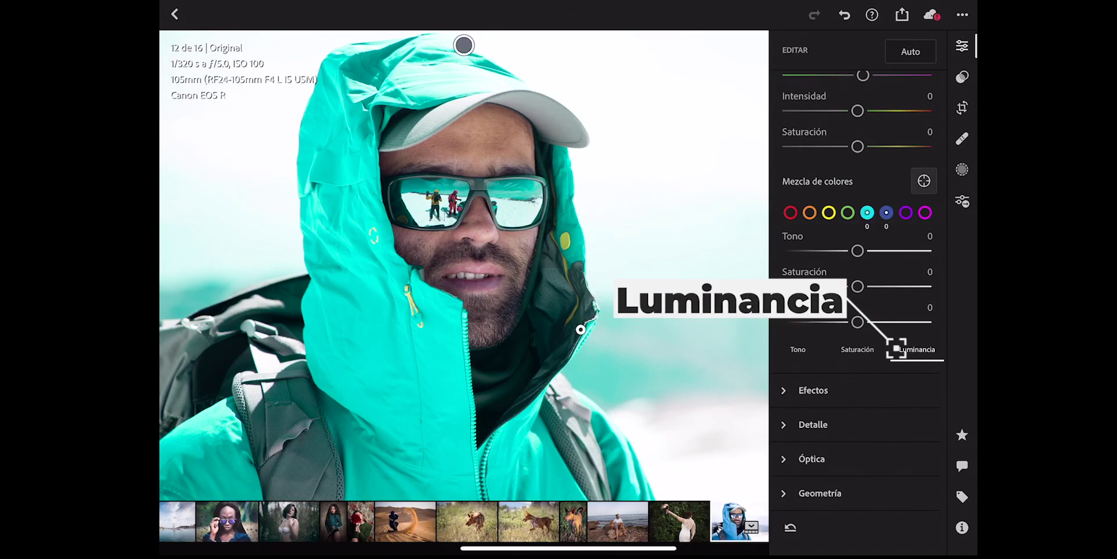
left_click_drag(512, 136, 477, 136)
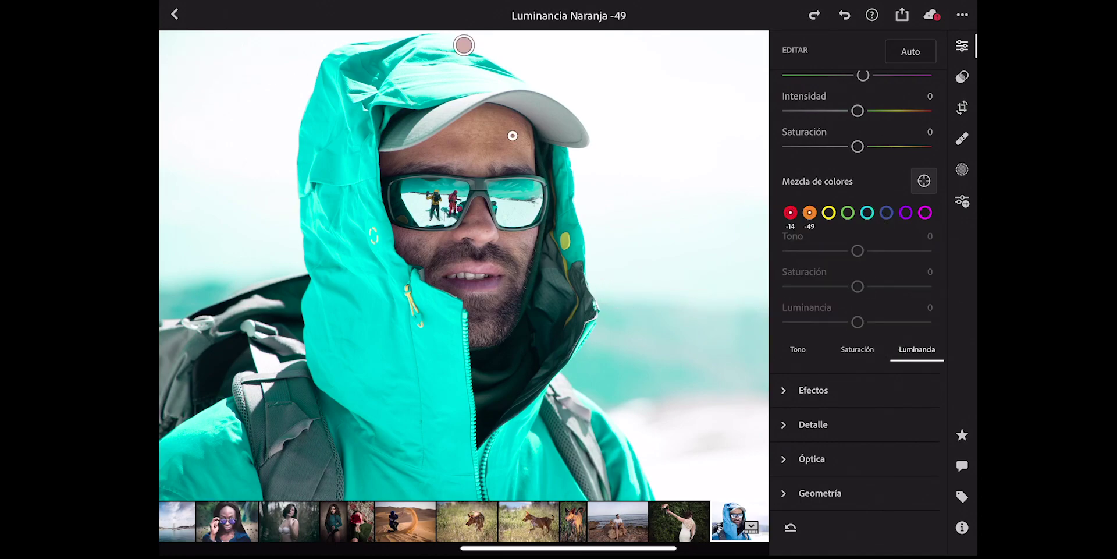
left_click_drag(513, 135, 547, 136)
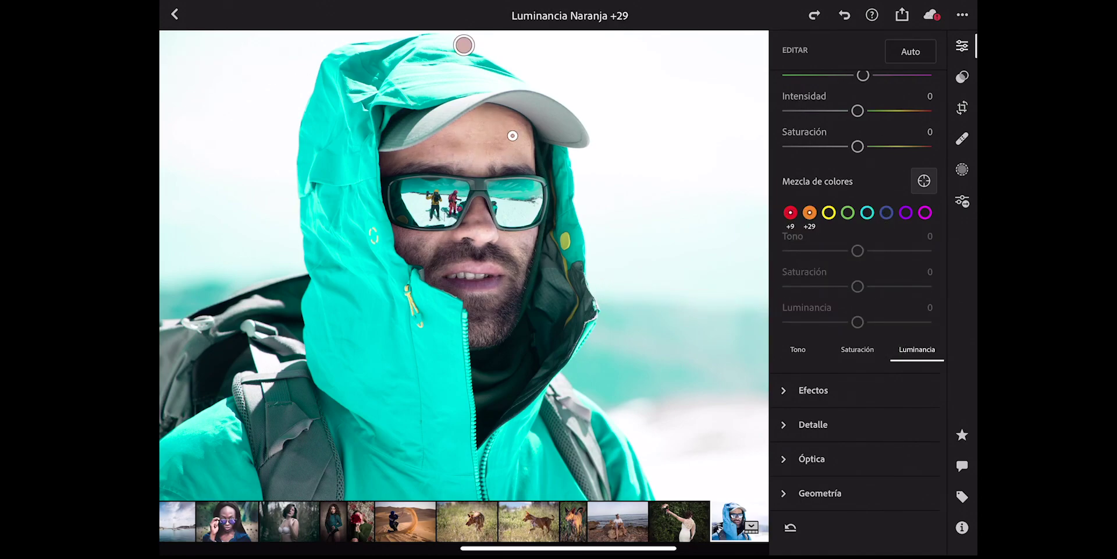
left_click_drag(512, 135, 471, 135)
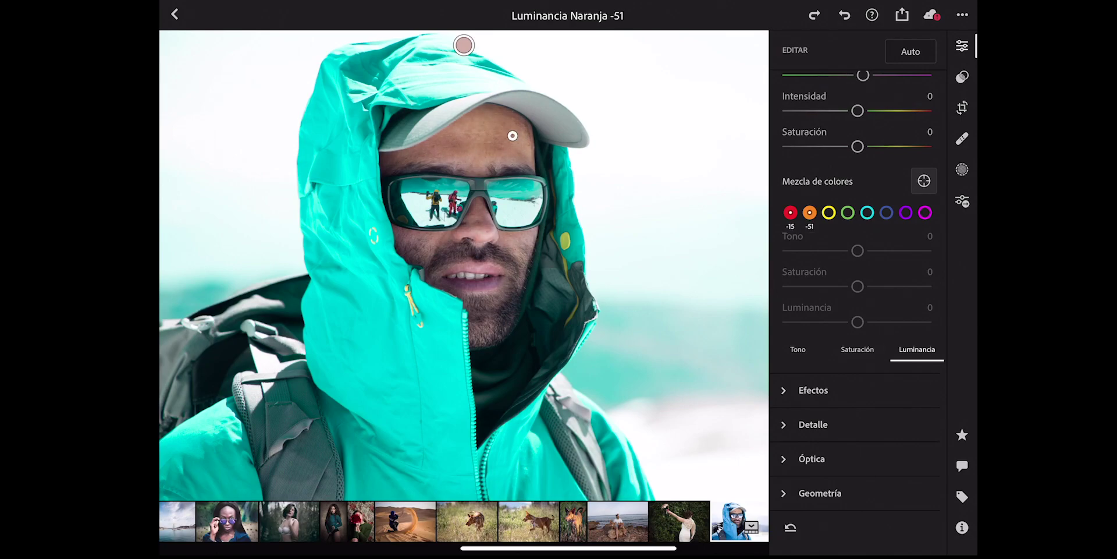
left_click_drag(512, 136, 538, 135)
left_click(512, 135)
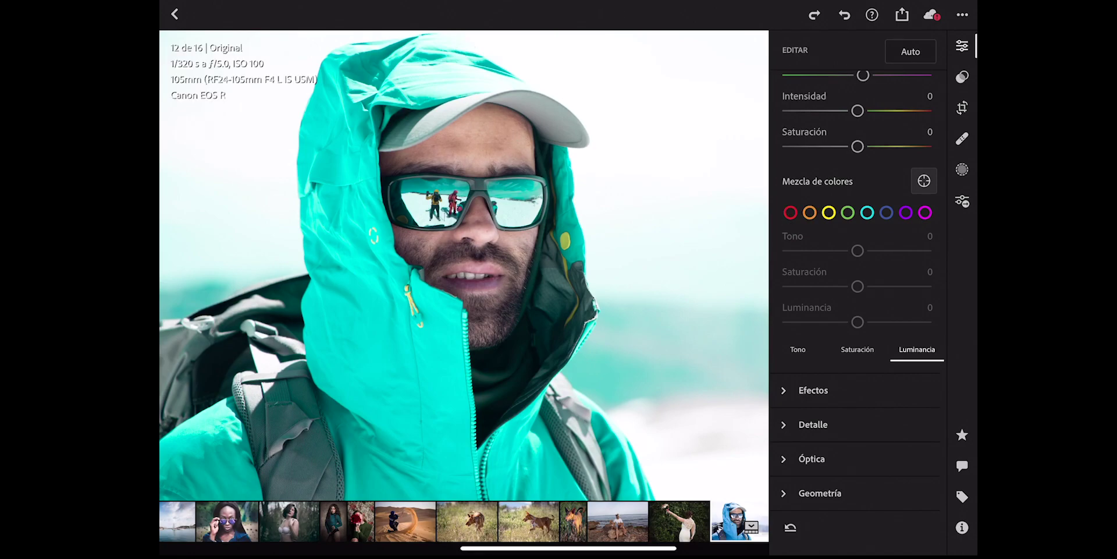
Step: Toggle the before/after view with backslash, ending on the original blue-jacket version
key("backslash")
key("backslash")
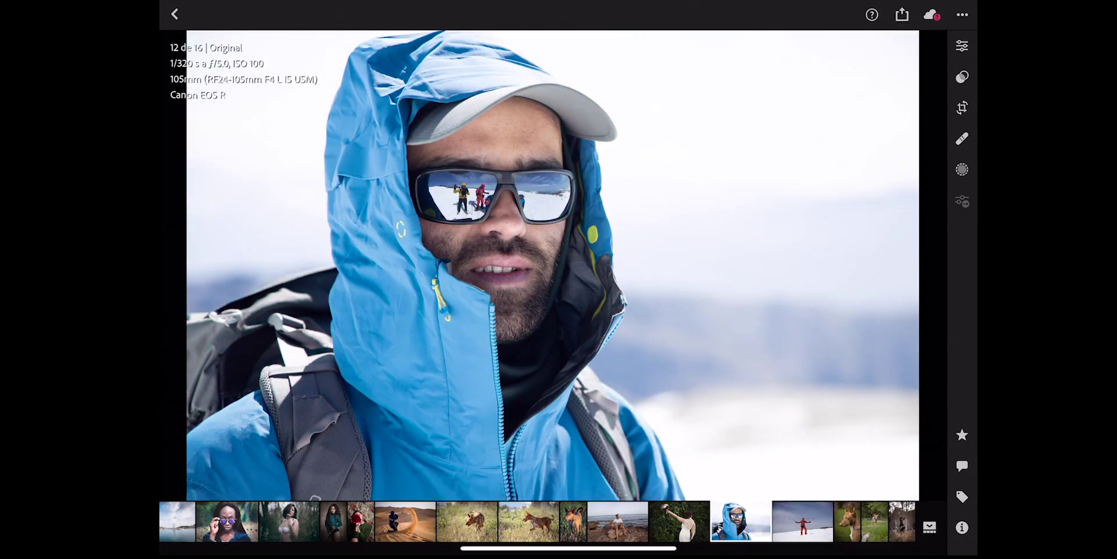
key("backslash")
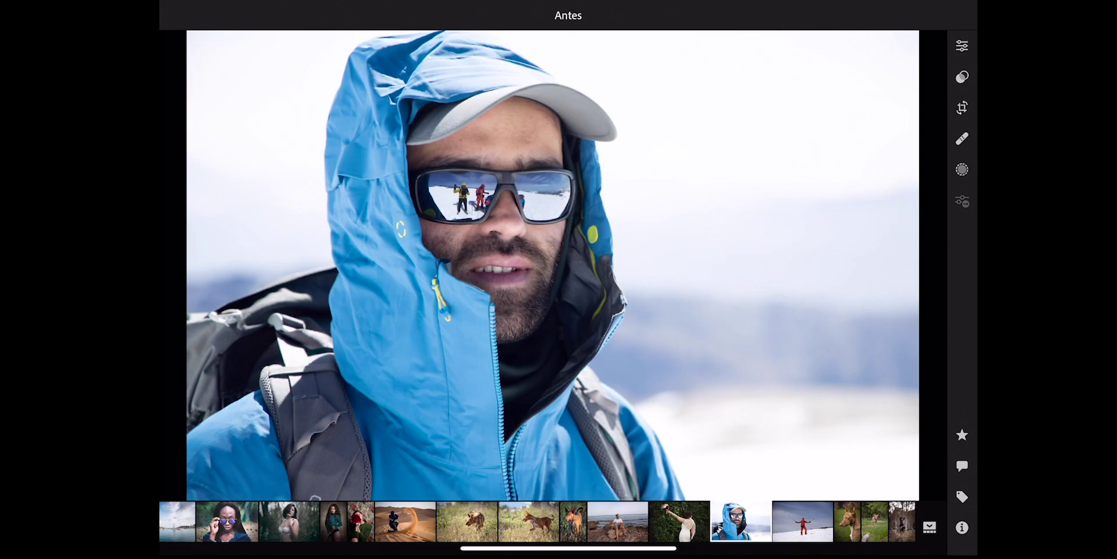
key("backslash")
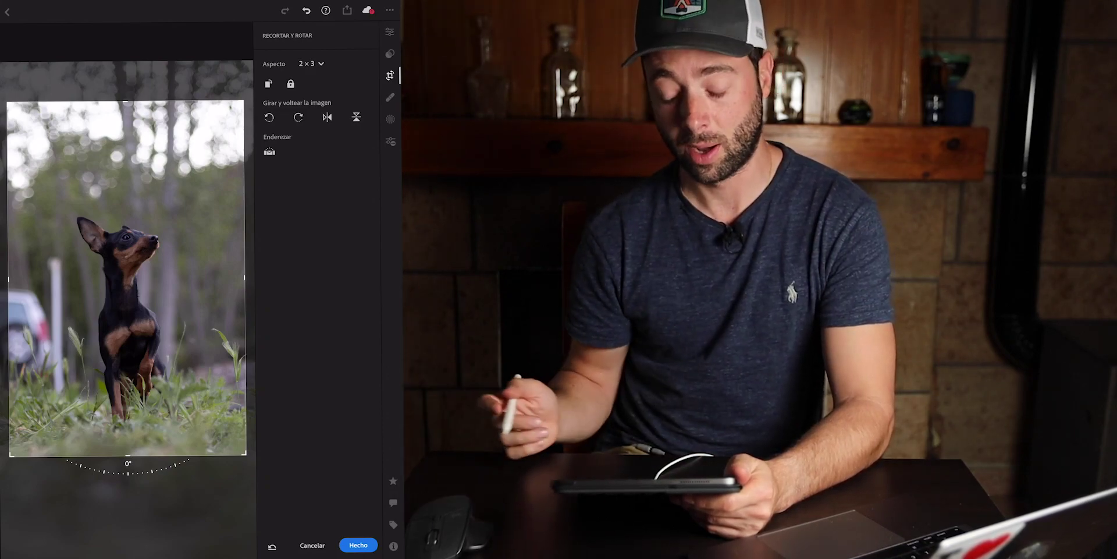
Step: Confirm the 2x3 portrait crop framing the dog vertically
left_click(358, 544)
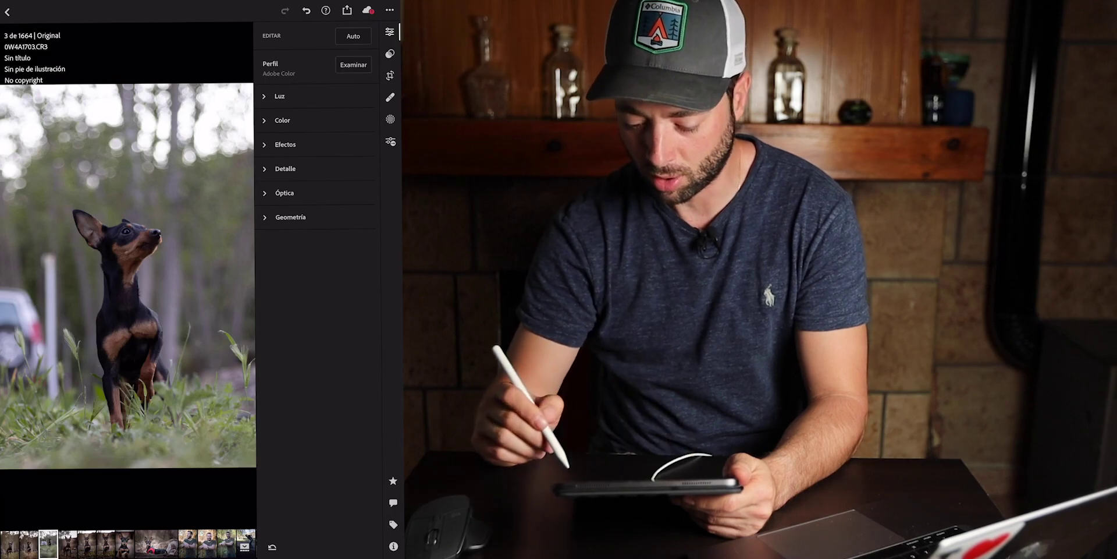
Step: Heal away the white car at the left edge using grass from the right as source
left_click(390, 97)
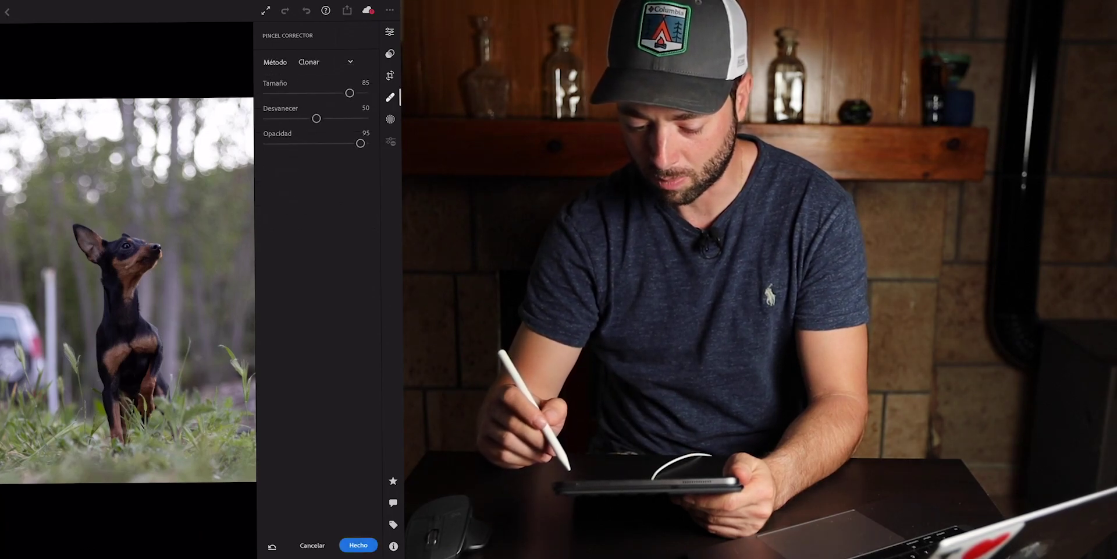
left_click_drag(55, 384, 56, 285)
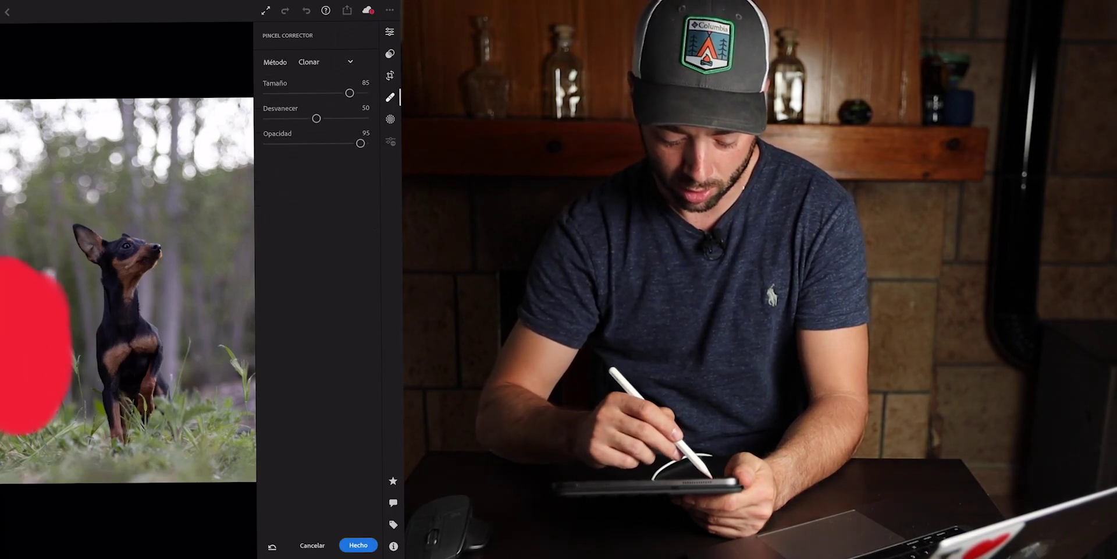
left_click_drag(132, 325, 220, 335)
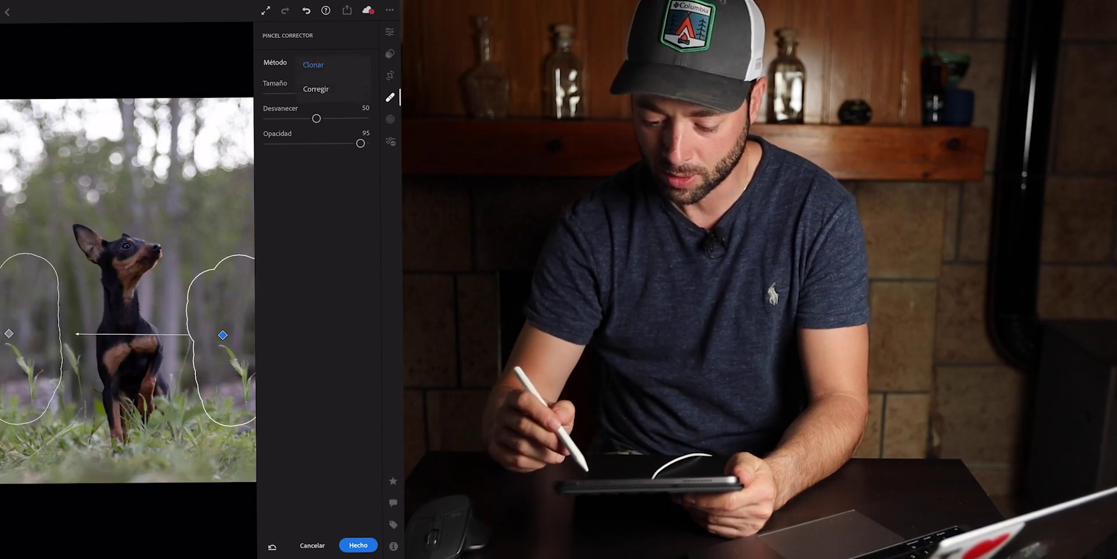
left_click(316, 88)
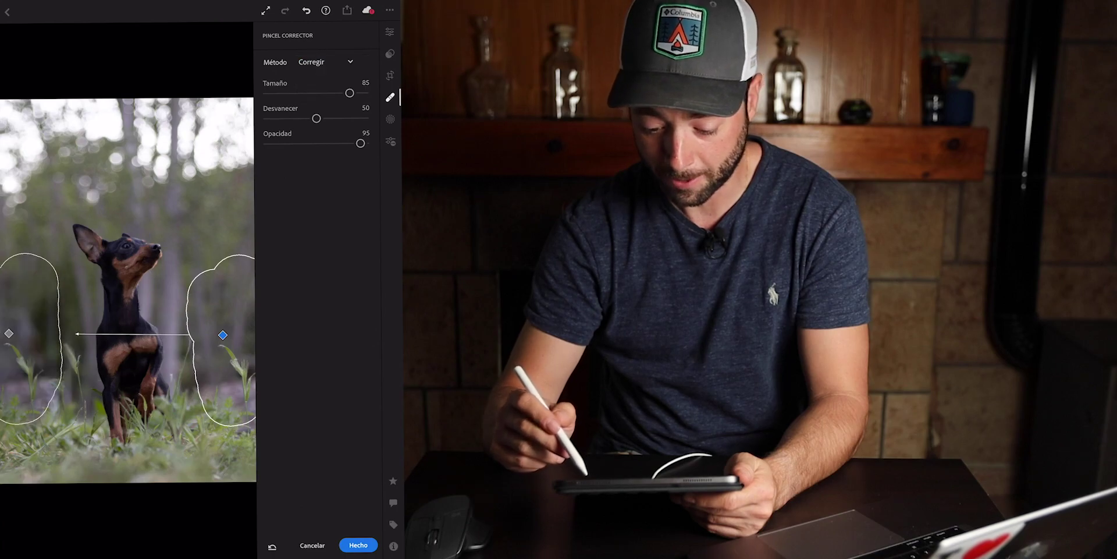
left_click(313, 40)
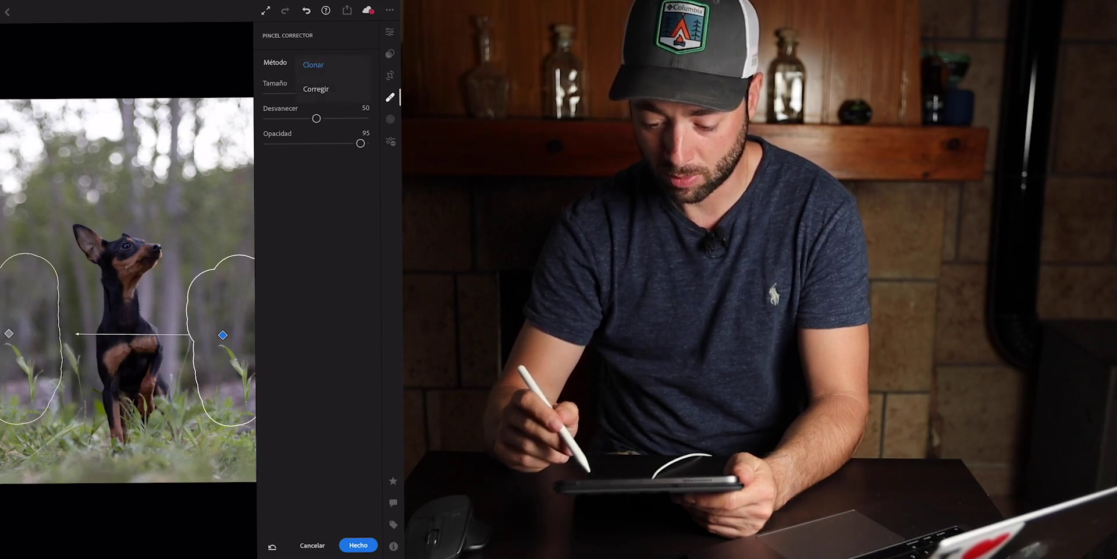
left_click(316, 88)
left_click(358, 544)
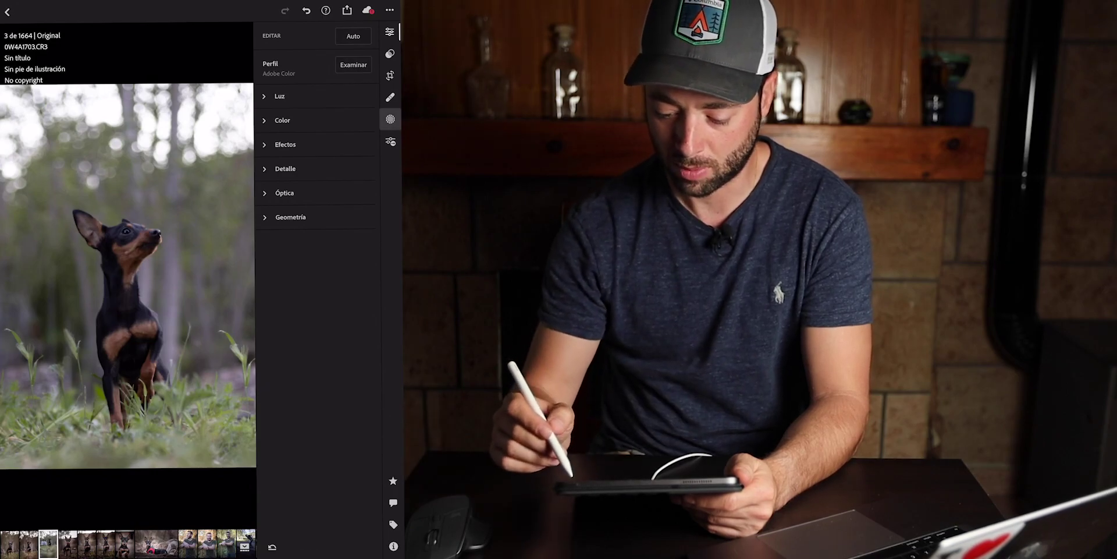
left_click(312, 544)
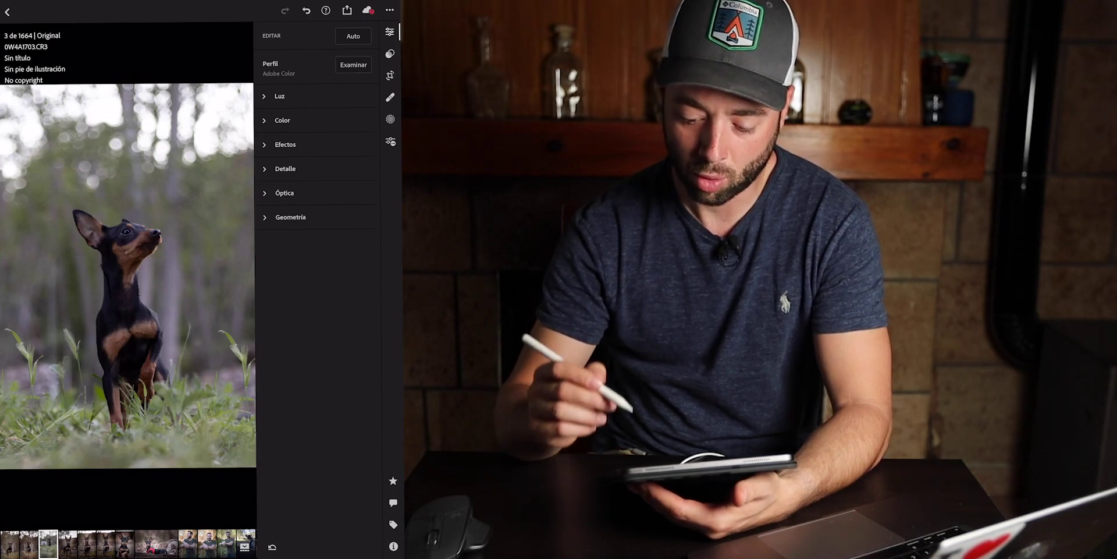
Step: In the colour mixer, turn the grass golden and lower yellow and green luminance to about -12
left_click(282, 120)
left_click(361, 119)
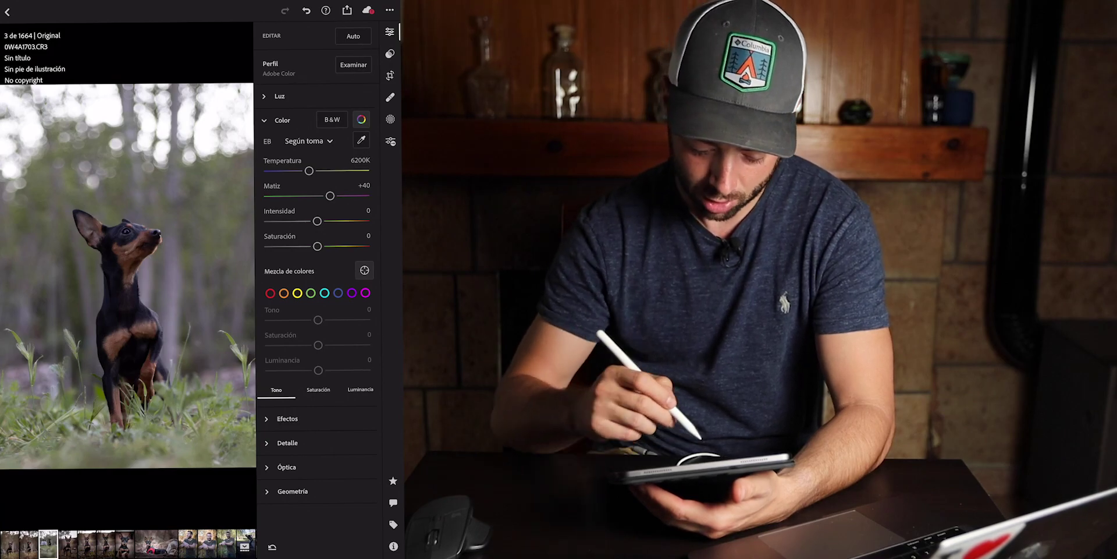
left_click(117, 187)
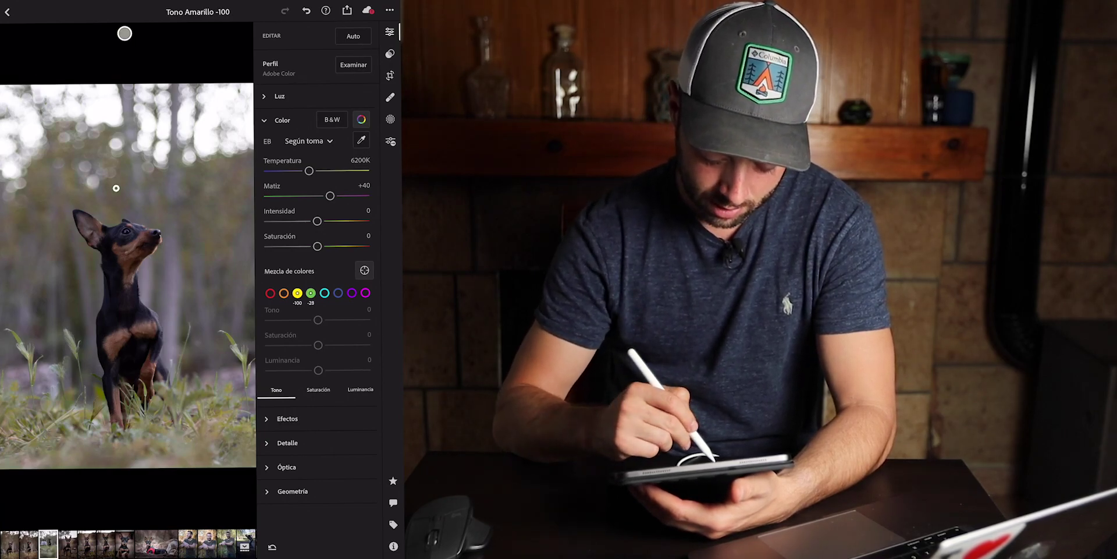
left_click_drag(117, 187, 139, 187)
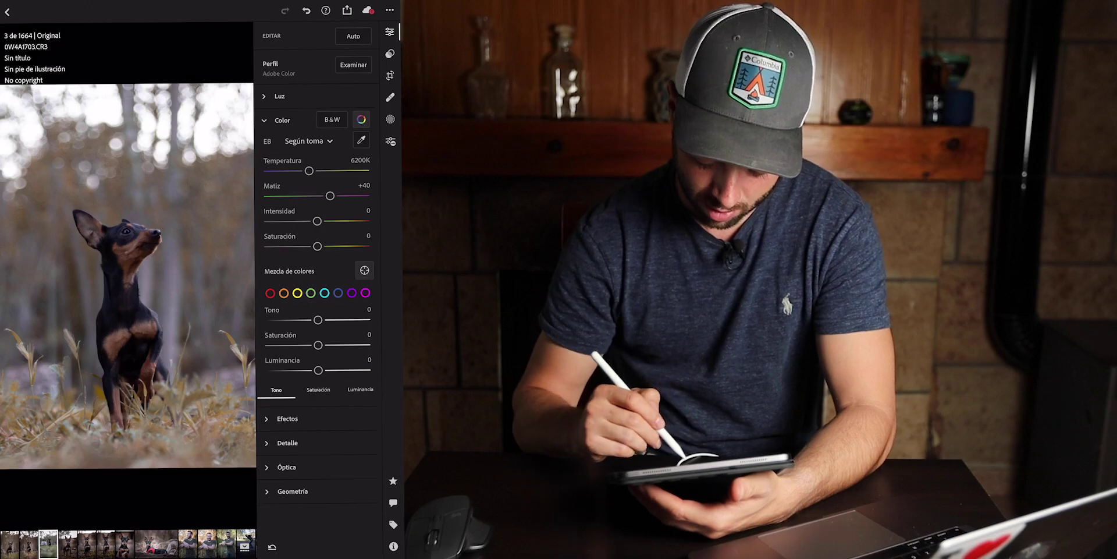
left_click(125, 33)
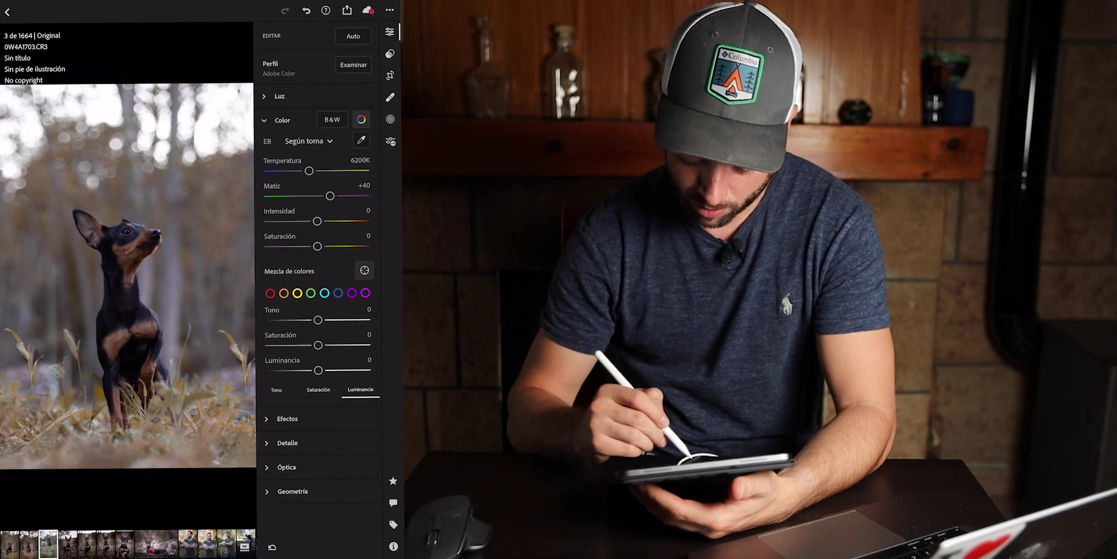
left_click_drag(165, 390, 145, 391)
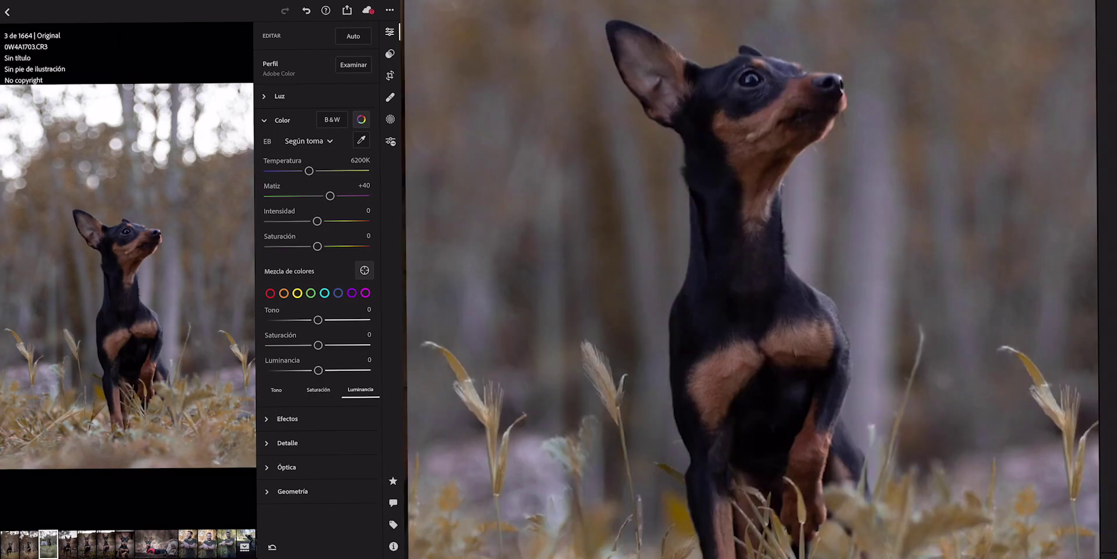
left_click(273, 119)
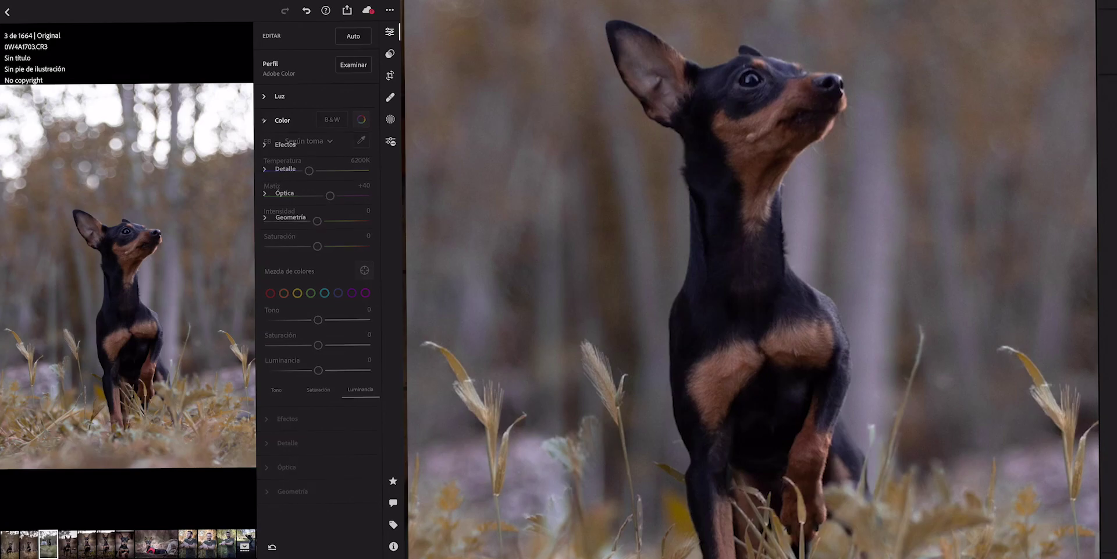
Step: Set white balance to Auto (6950K, tint +30), then enter selective edits mode
left_click(308, 141)
left_click(285, 54)
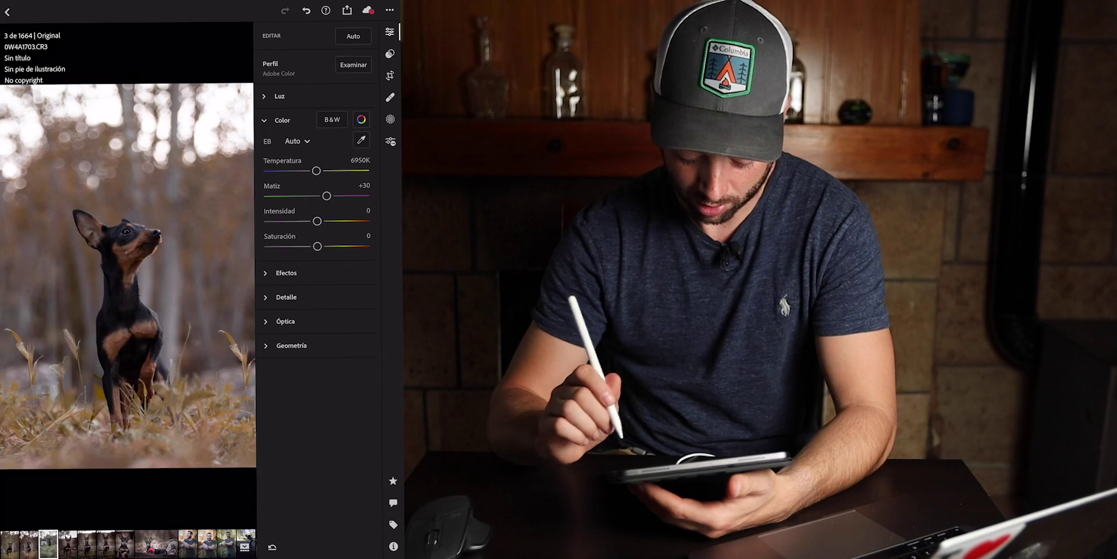
left_click(297, 141)
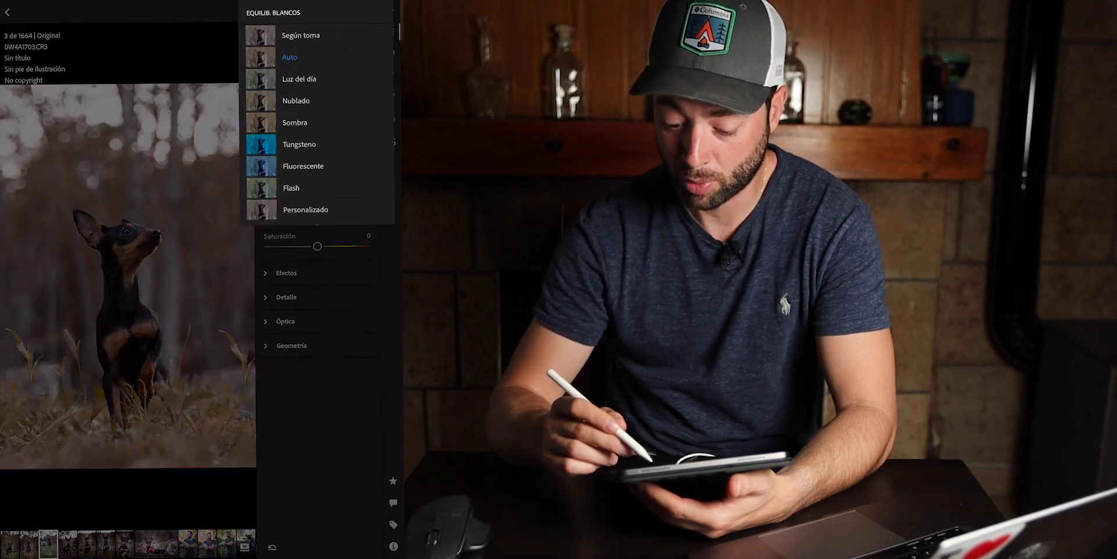
left_click(289, 57)
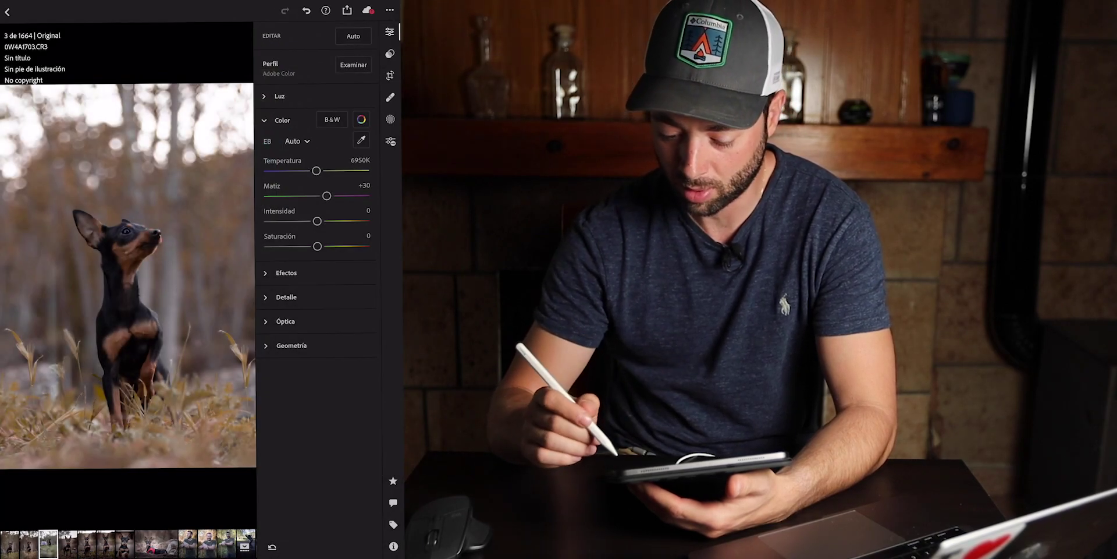
left_click(390, 118)
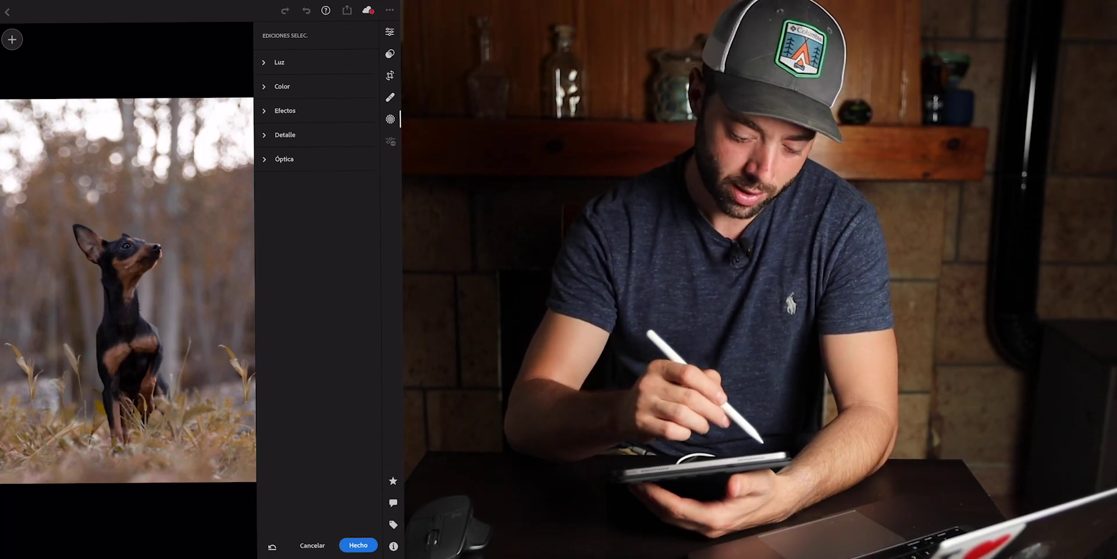
Step: Add an inverted, enlarged radial gradient mask centred on the dog
left_click(12, 39)
left_click(52, 38)
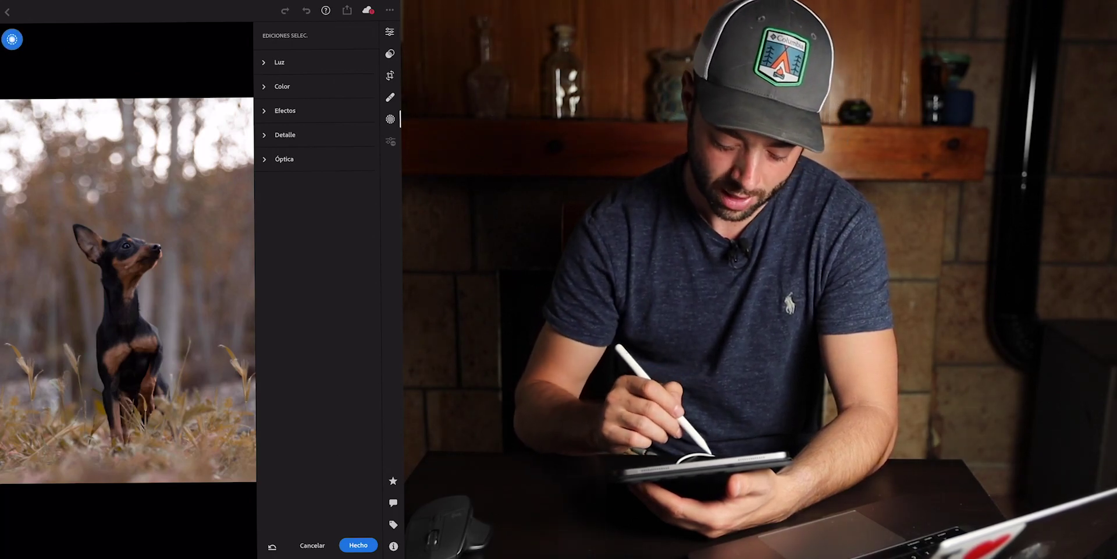
left_click_drag(124, 322, 230, 442)
left_click_drag(123, 323, 129, 329)
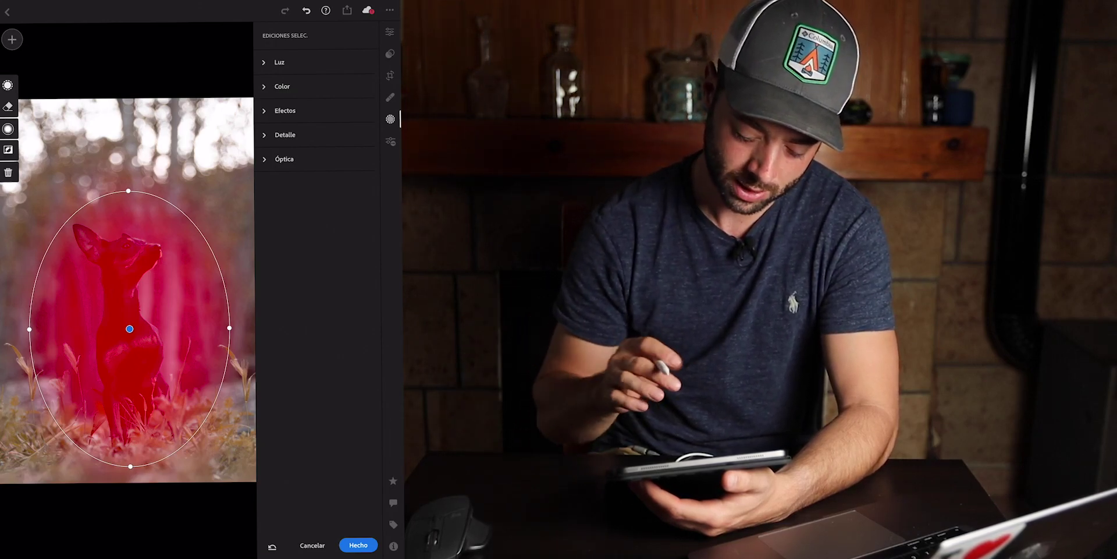
left_click(9, 149)
left_click_drag(130, 466, 131, 482)
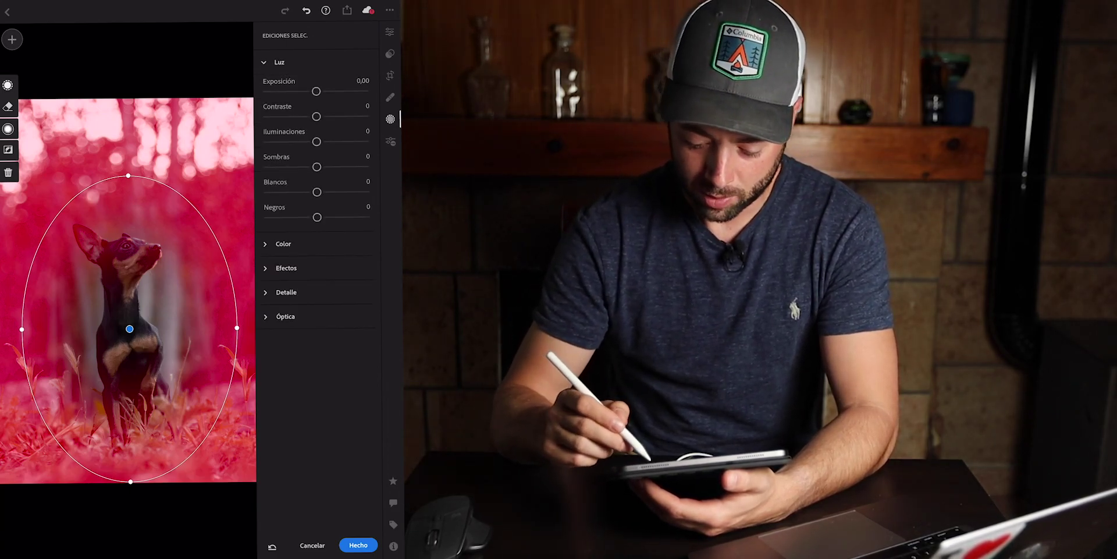
Step: Set the mask's exposure to -1.13 and compare against the original
left_click_drag(316, 91, 298, 92)
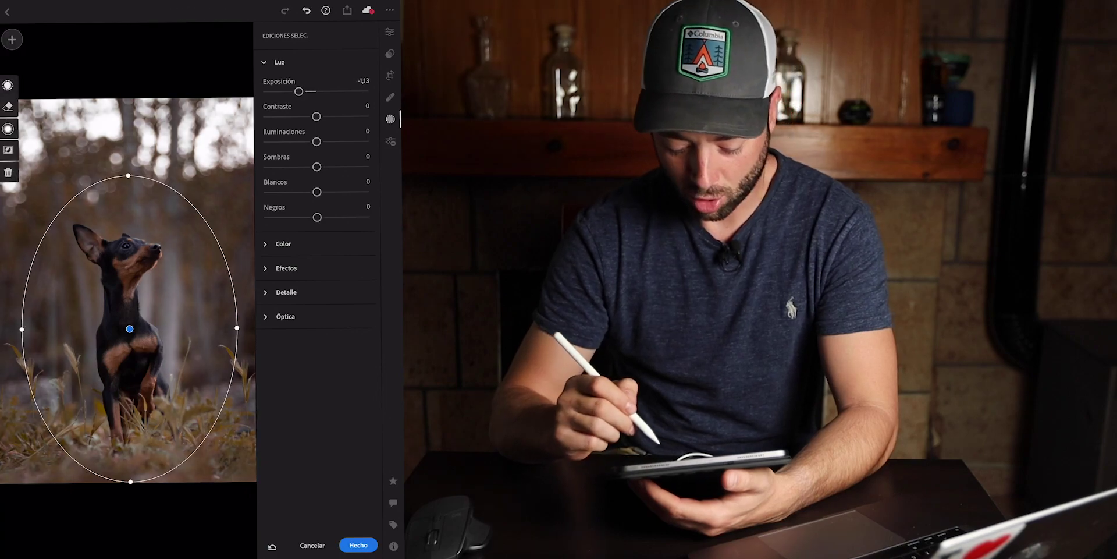
left_click(358, 545)
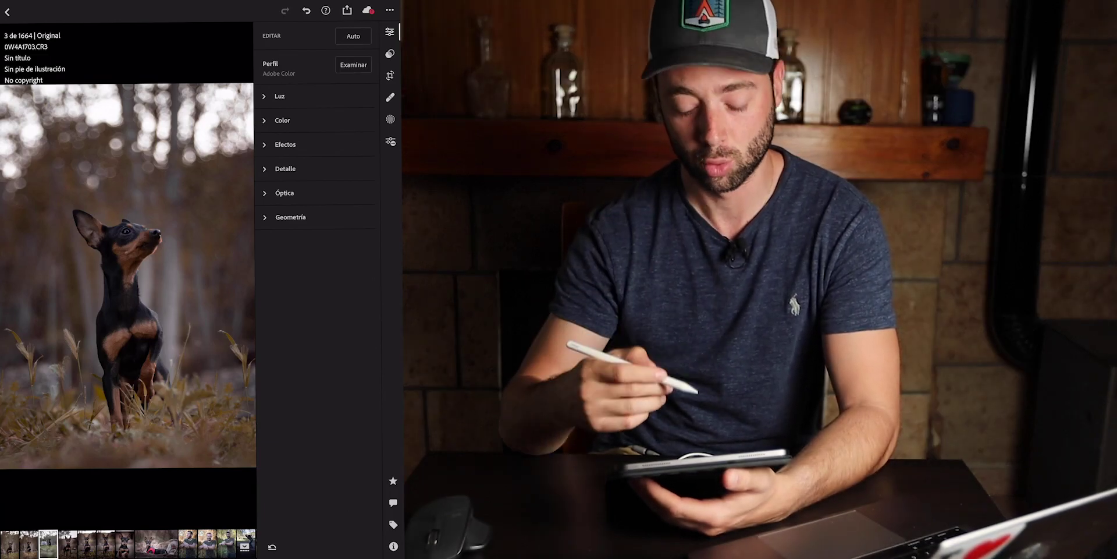
key("backslash")
key("backslash")
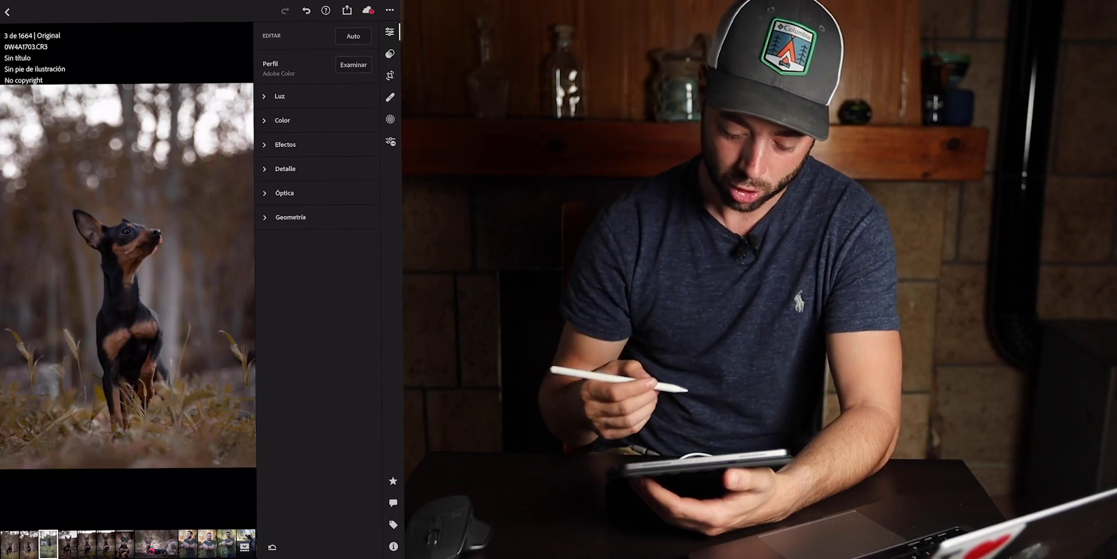
left_click(391, 119)
Step: Brighten the dog's head with a radial gradient mask over it
left_click(129, 329)
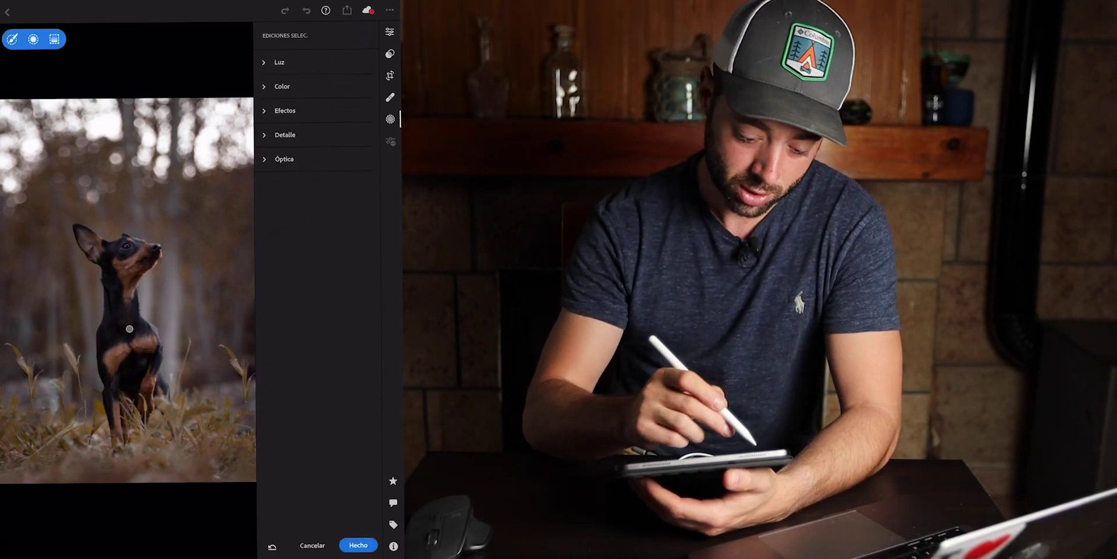
left_click_drag(124, 260, 177, 260)
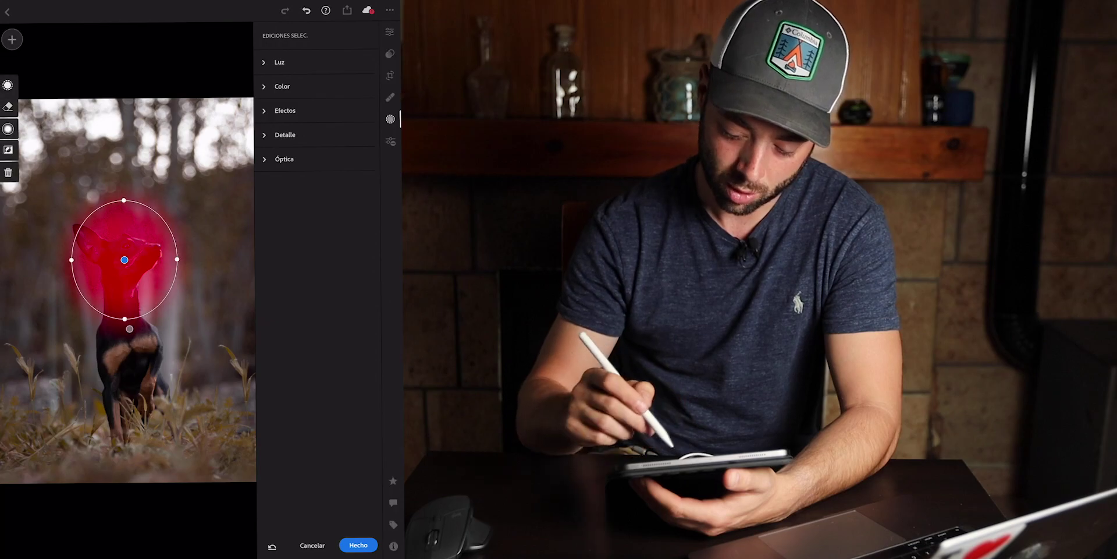
left_click_drag(316, 92, 327, 92)
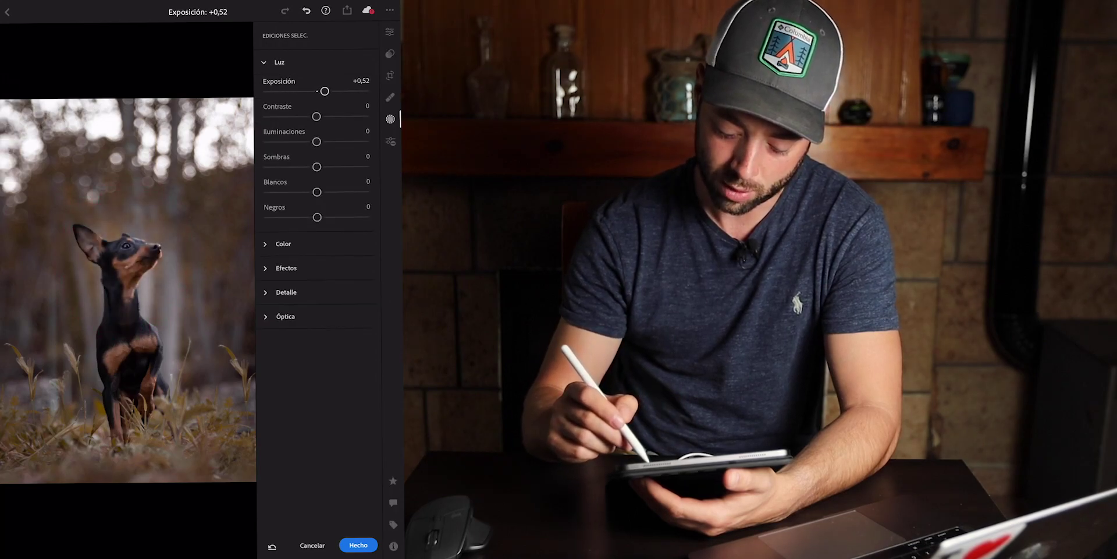
left_click(358, 545)
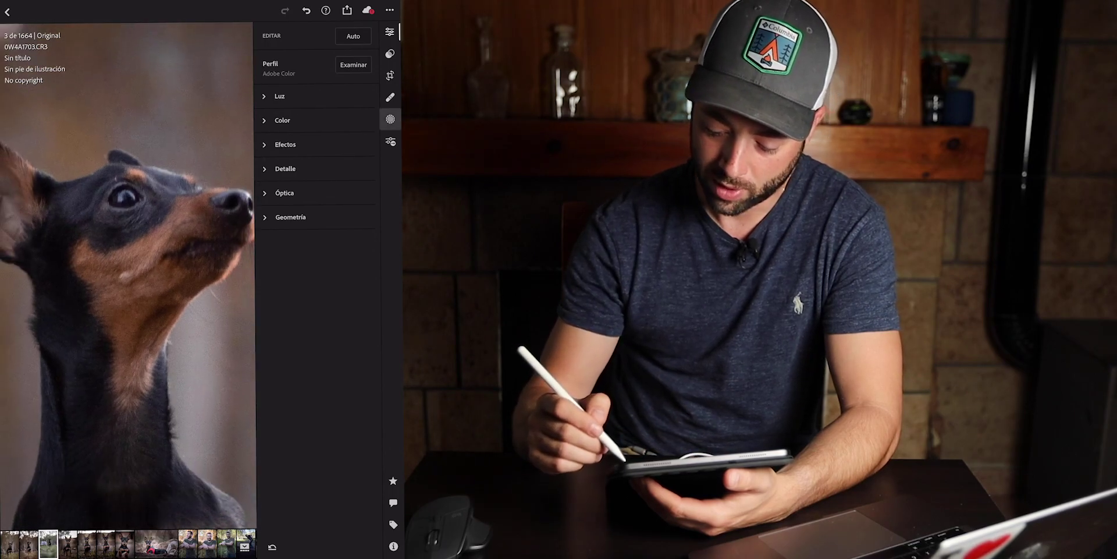
Step: Give the dog's eye mask +2.26 exposure and +55 clarity
left_click(389, 119)
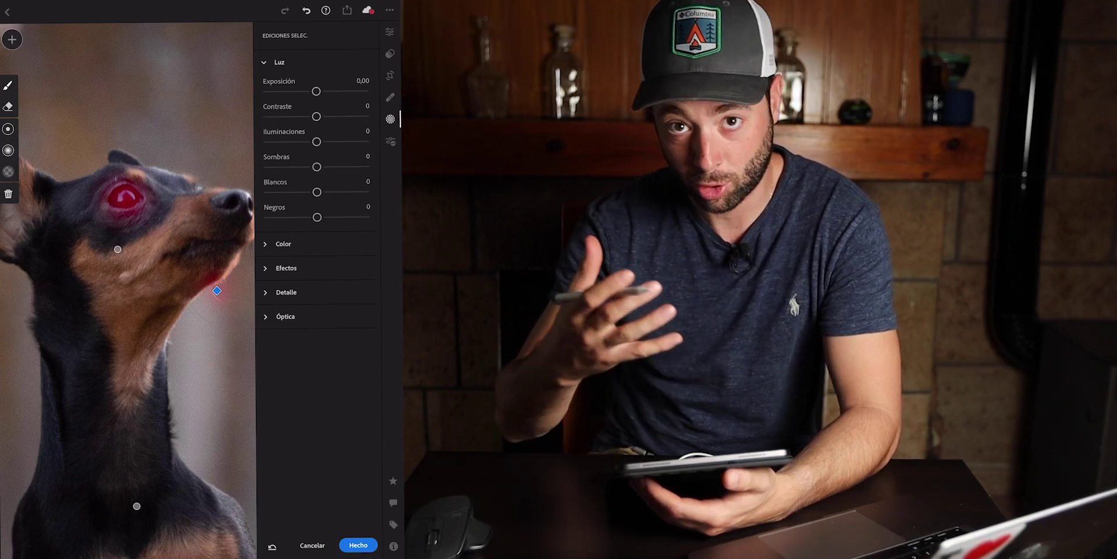
left_click_drag(316, 92, 348, 91)
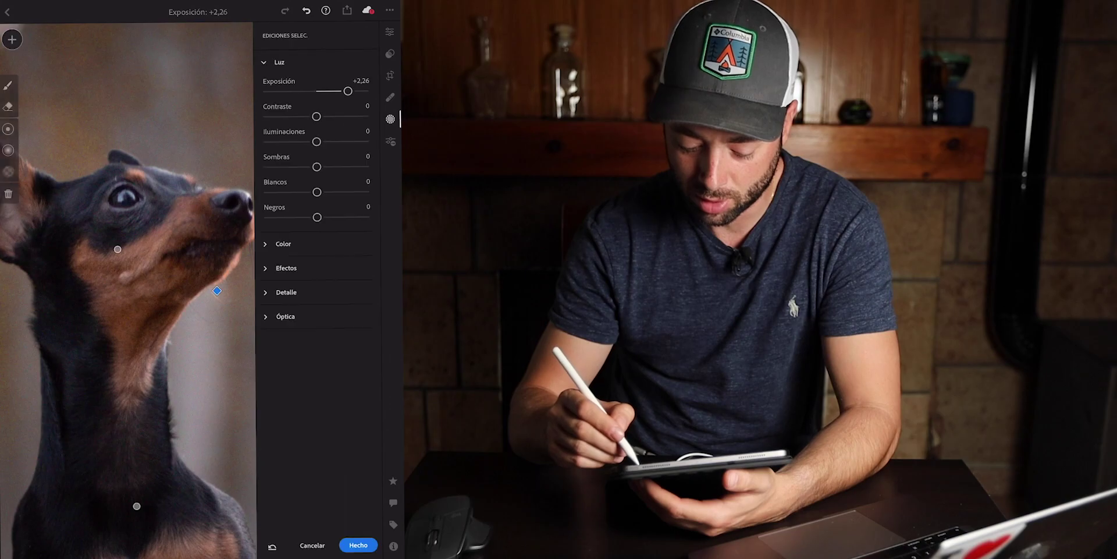
left_click(286, 268)
left_click_drag(316, 164, 343, 165)
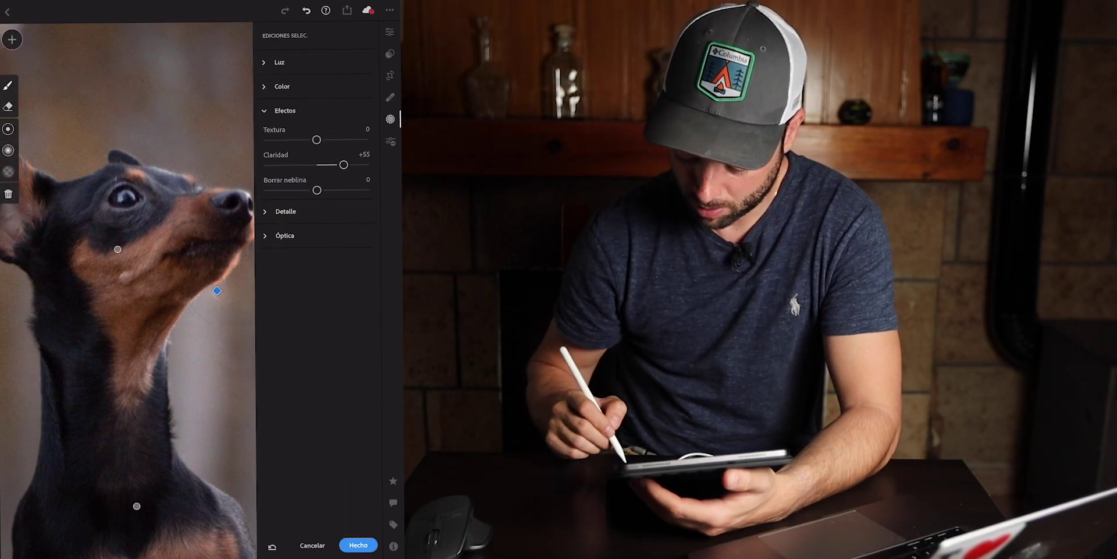
left_click(358, 544)
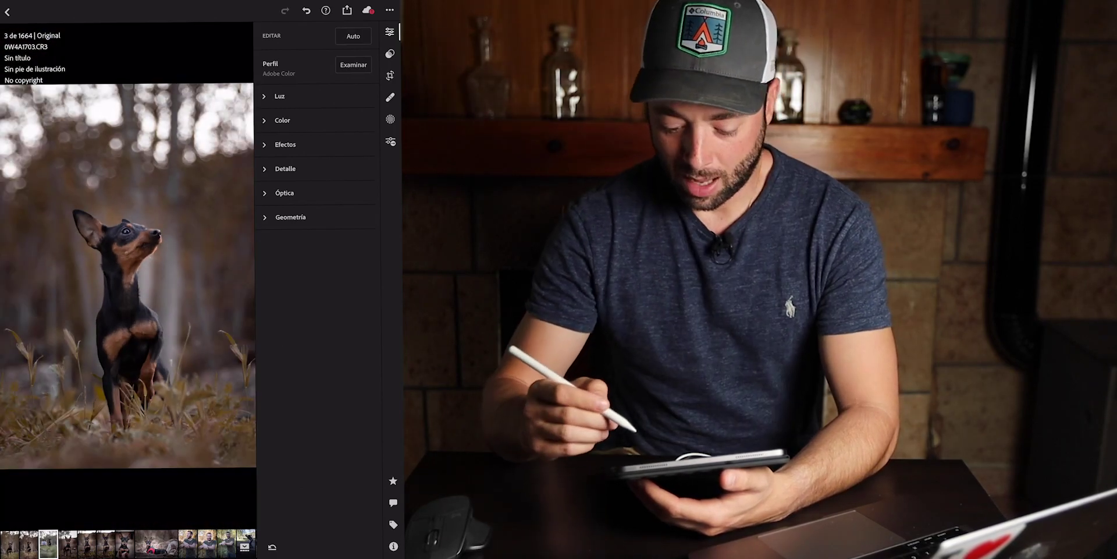
left_click(277, 96)
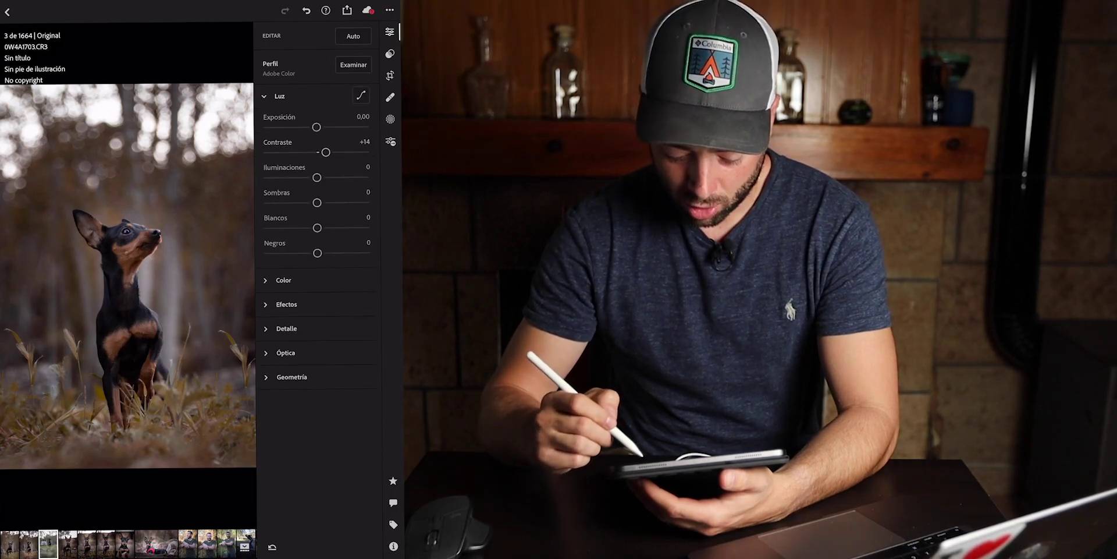
left_click(277, 96)
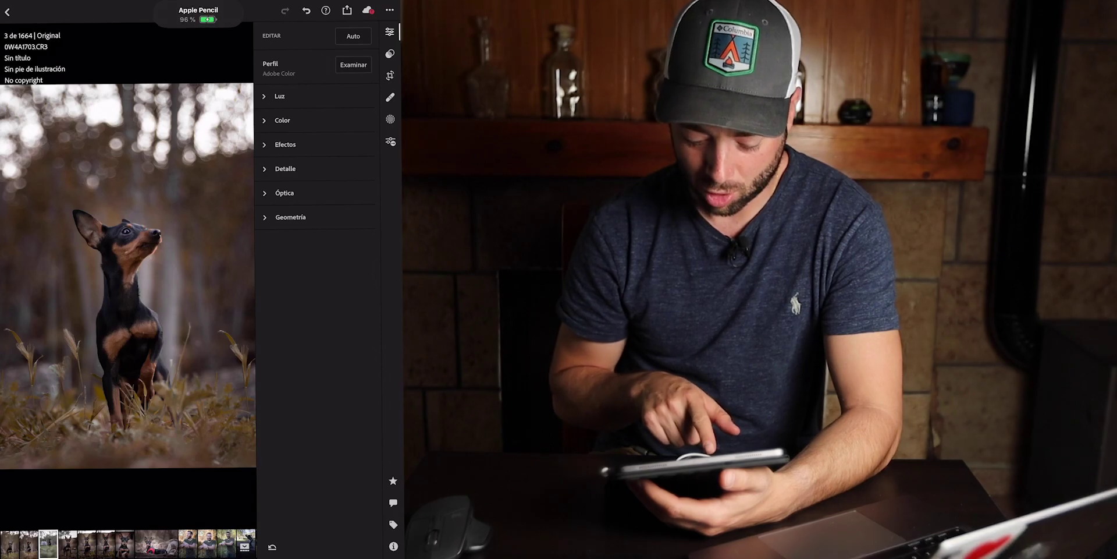
key("backslash")
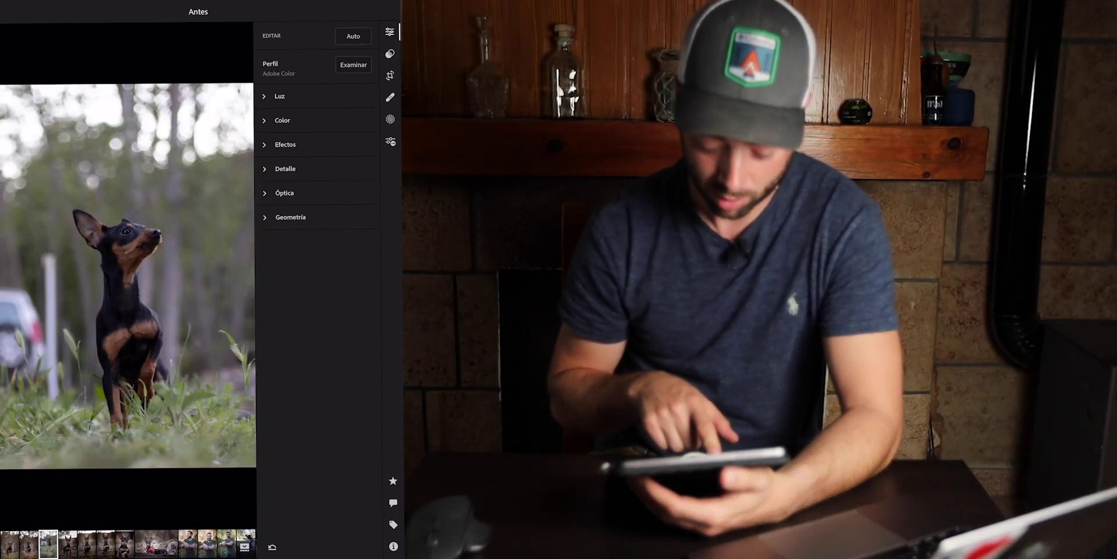
key("backslash")
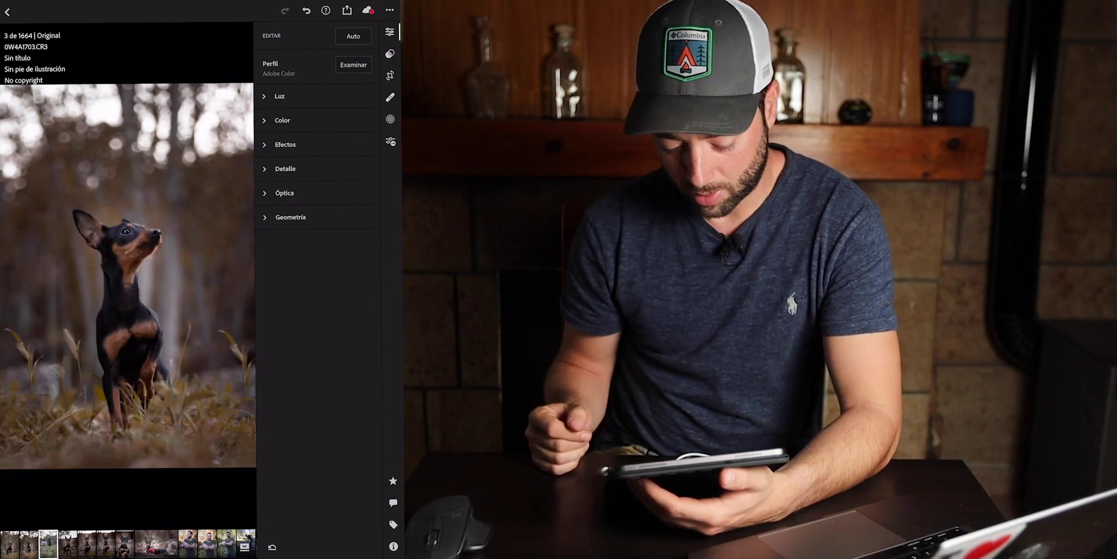